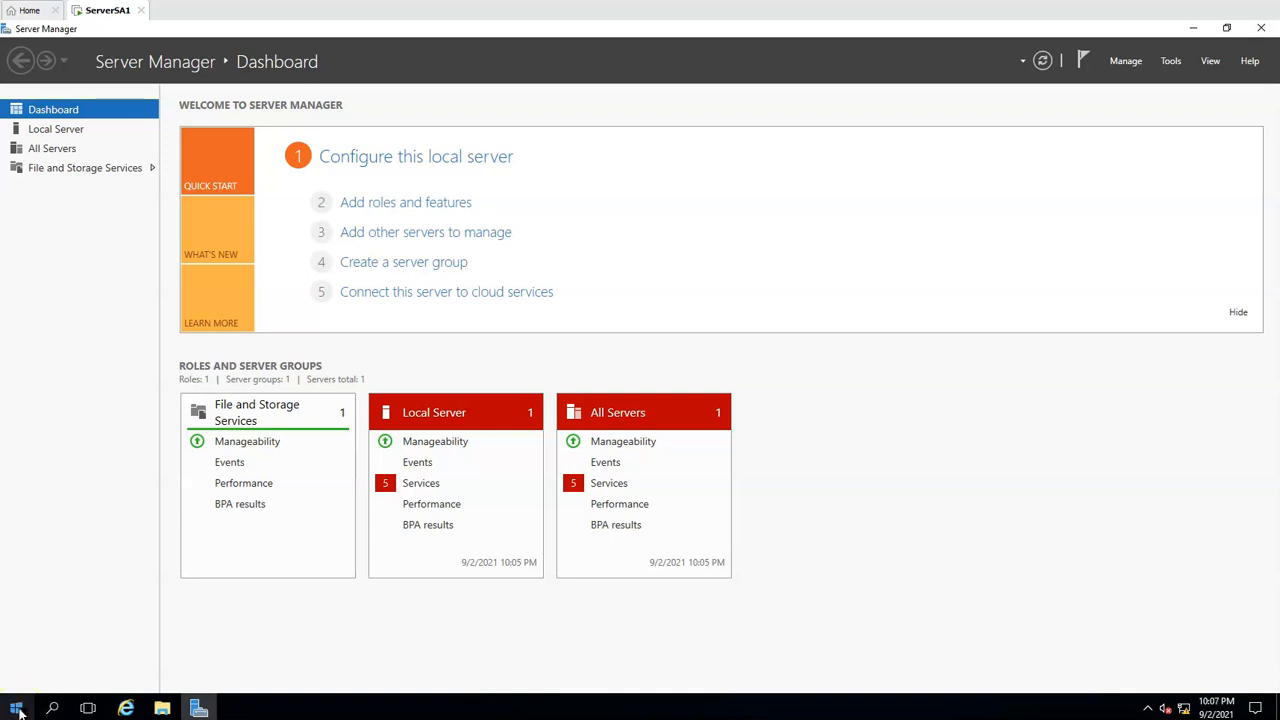
Find Windows PowerShell and open it with administrator rights
left_click(17, 708)
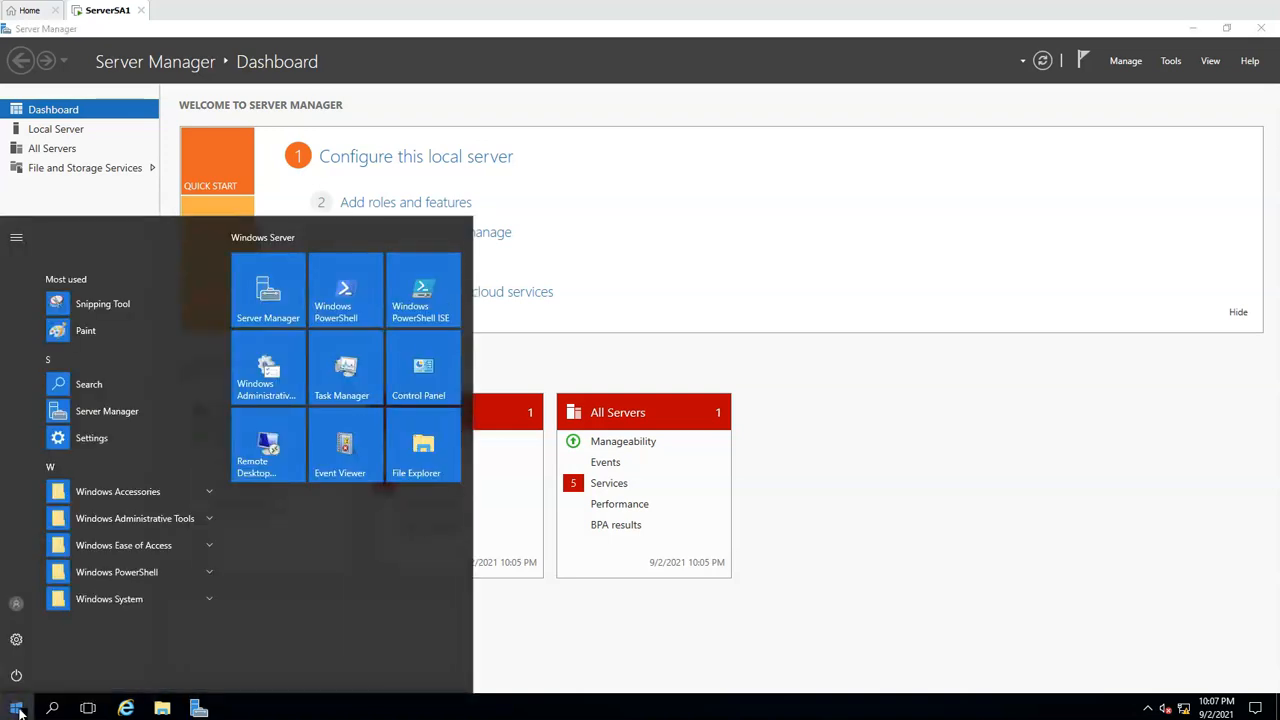
type("power")
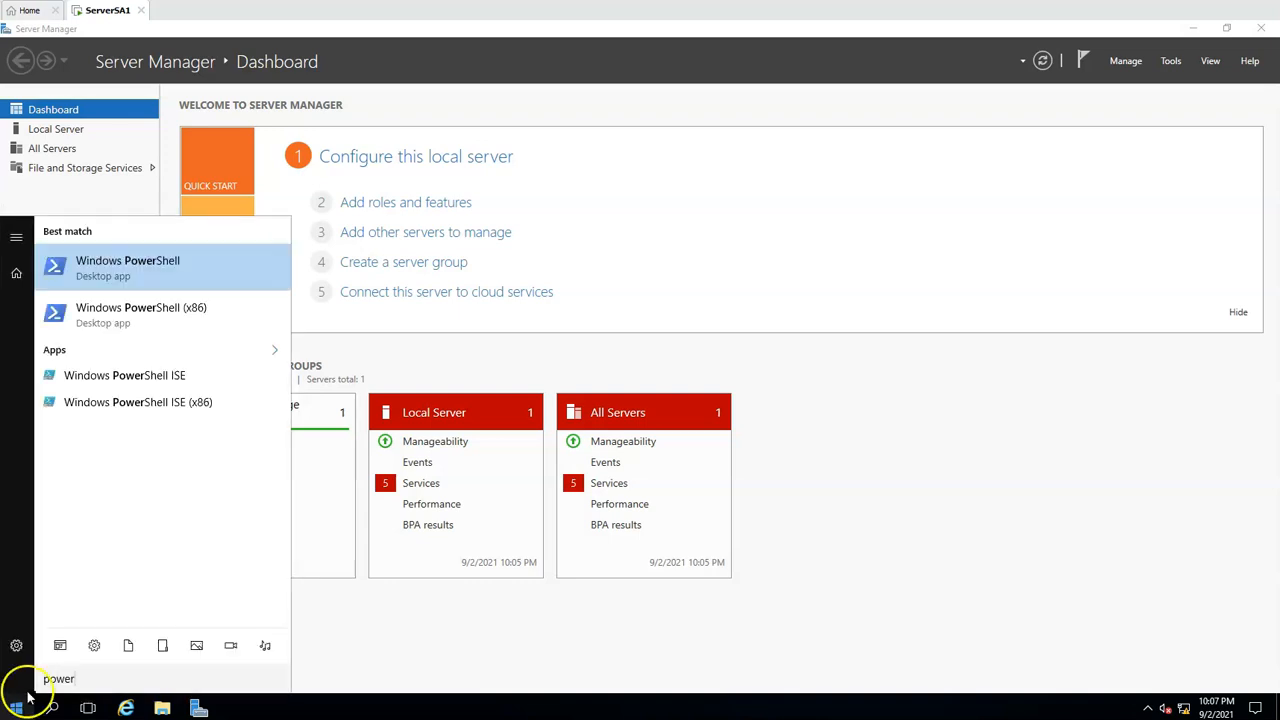
right_click(165, 264)
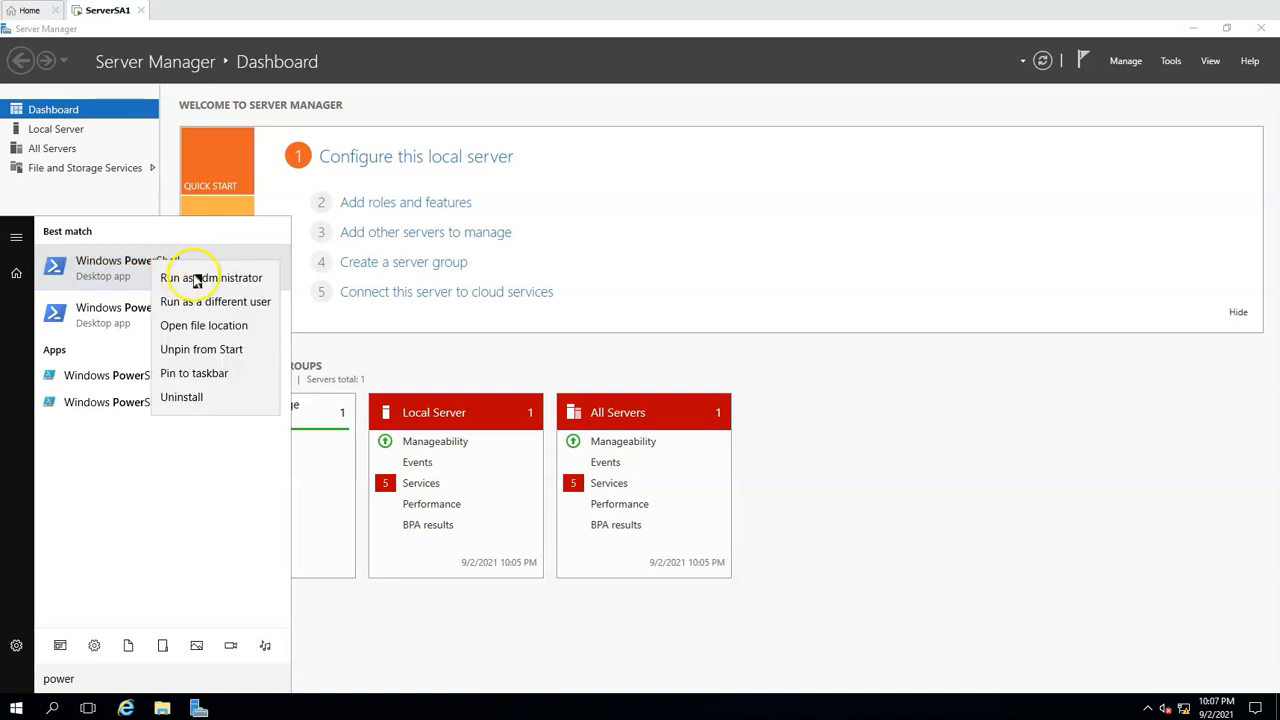
left_click(196, 279)
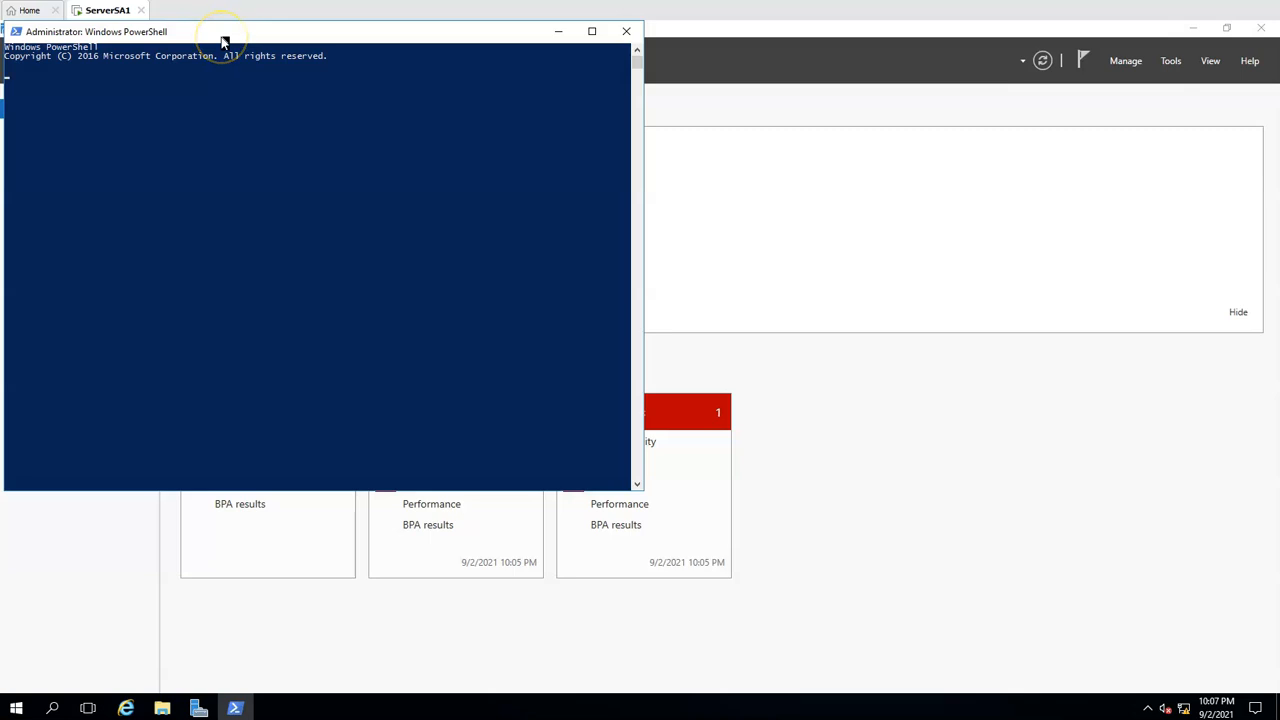
left_click(217, 148)
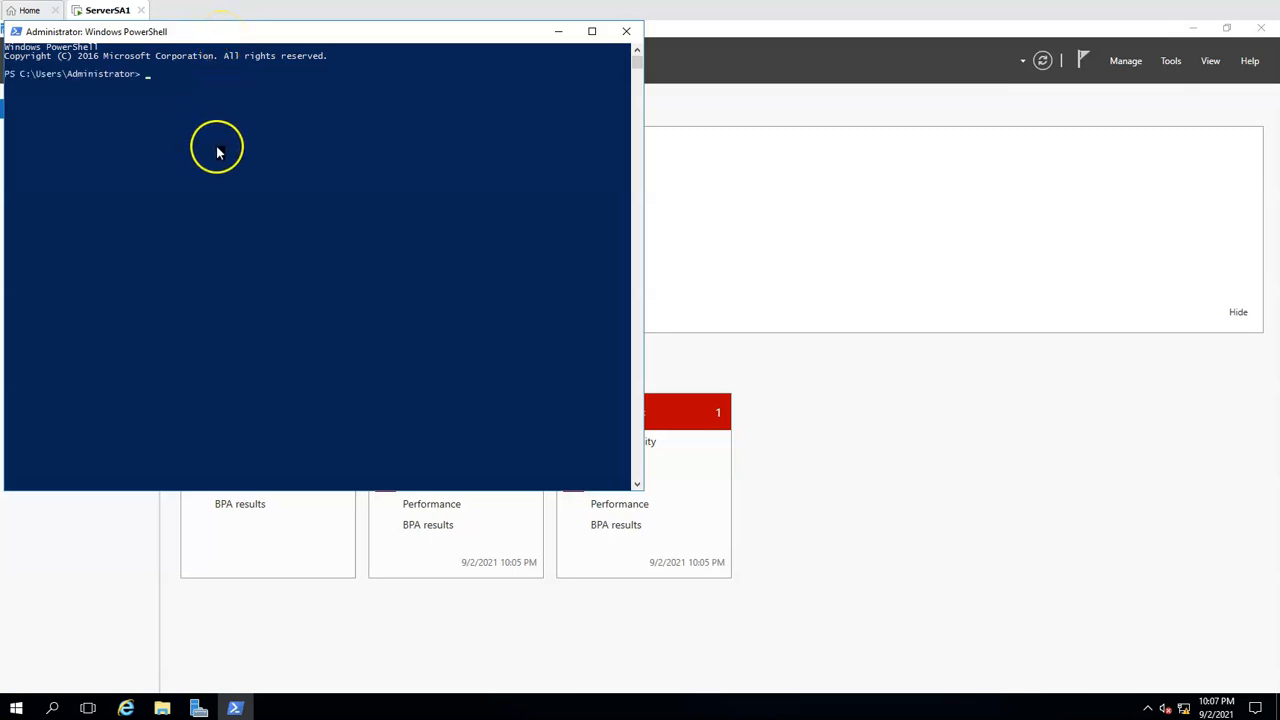
left_click(223, 199)
Begin the command set-DnsClientServerAddress -InterfaceAlias Ethernet at the PowerShell prompt without running it
type("set-DnsClientServerAddress ")
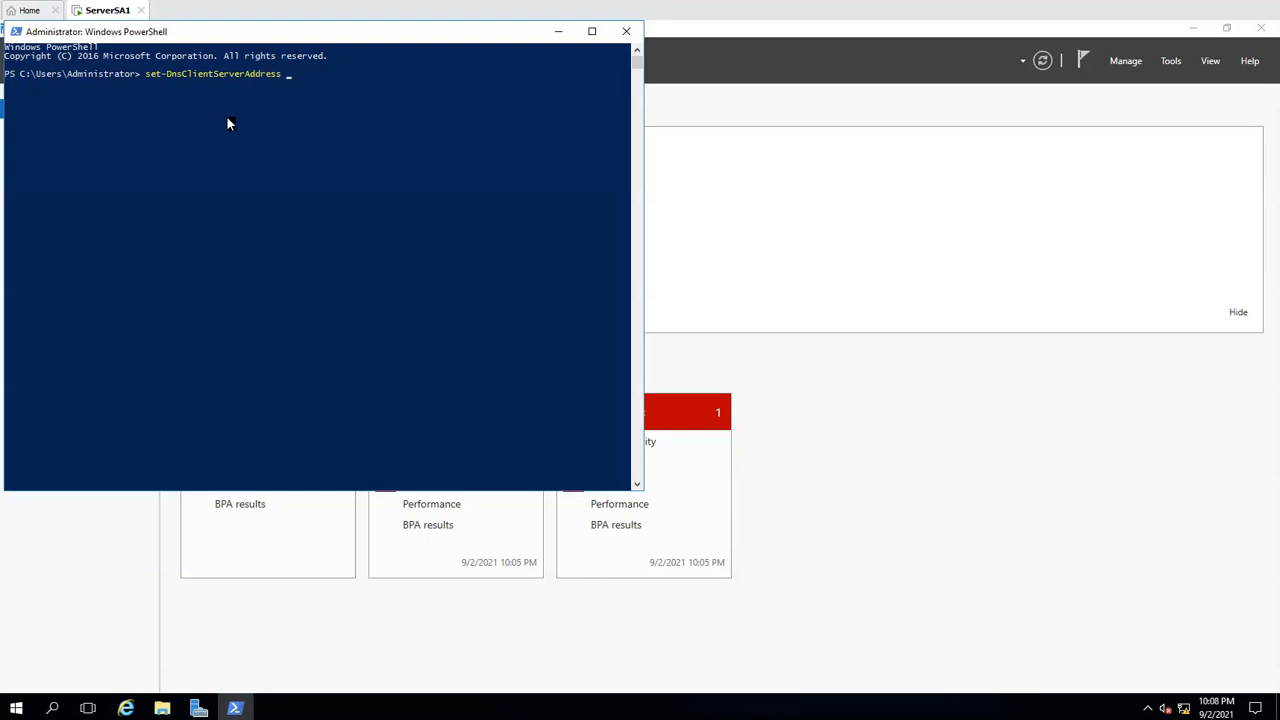
type("-InterfaceAlias Ethernet")
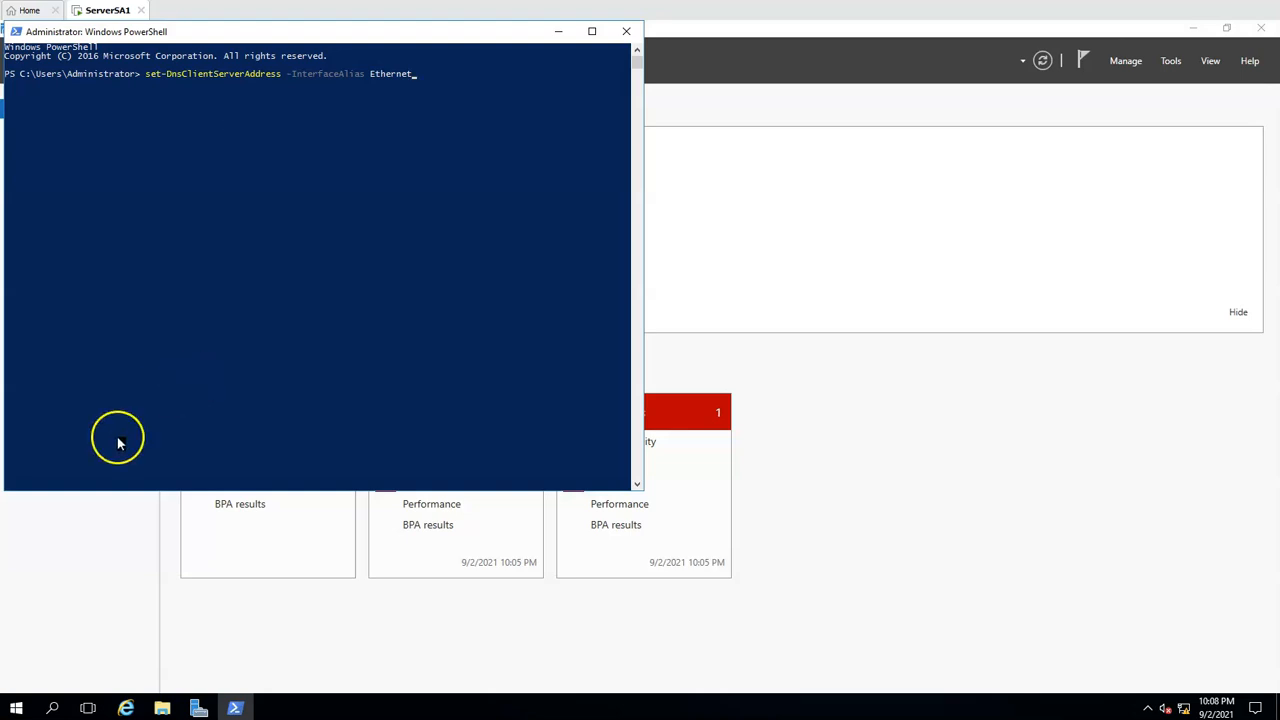
Open Network Connections with ncpa.cpl to check the Ethernet adapter names, and return to PowerShell
left_click(17, 708)
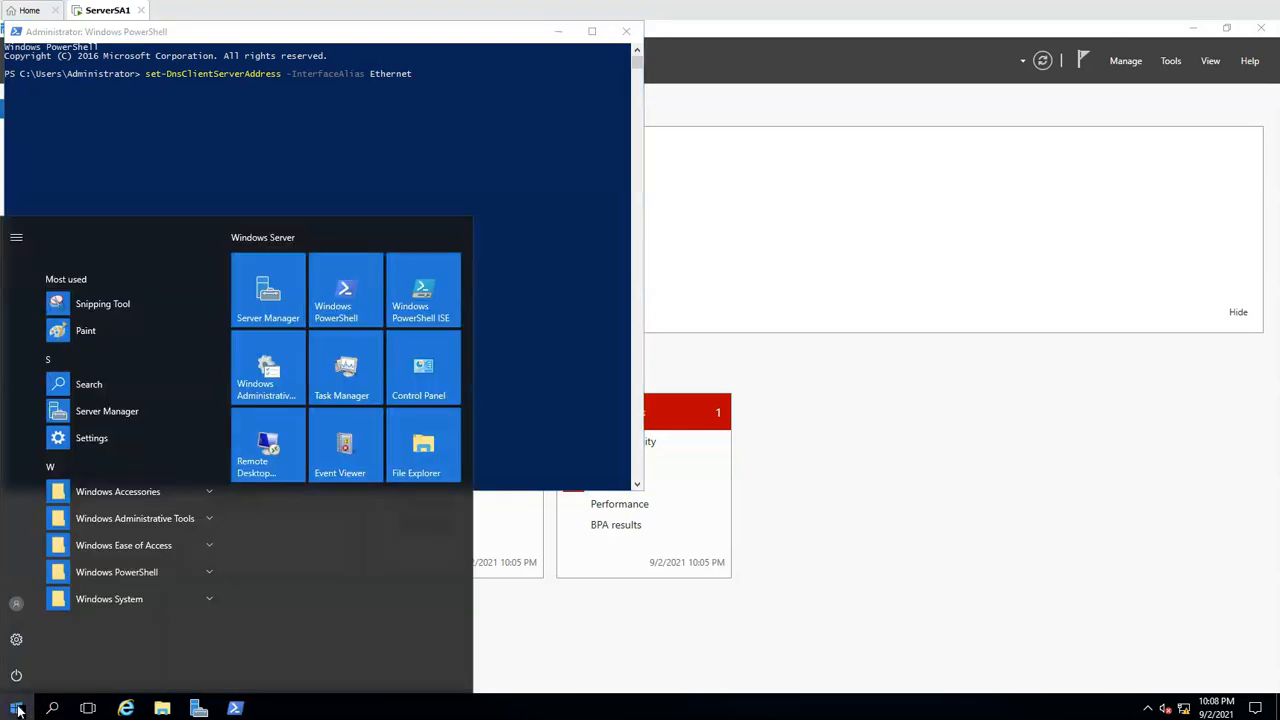
type("ncpa.cp")
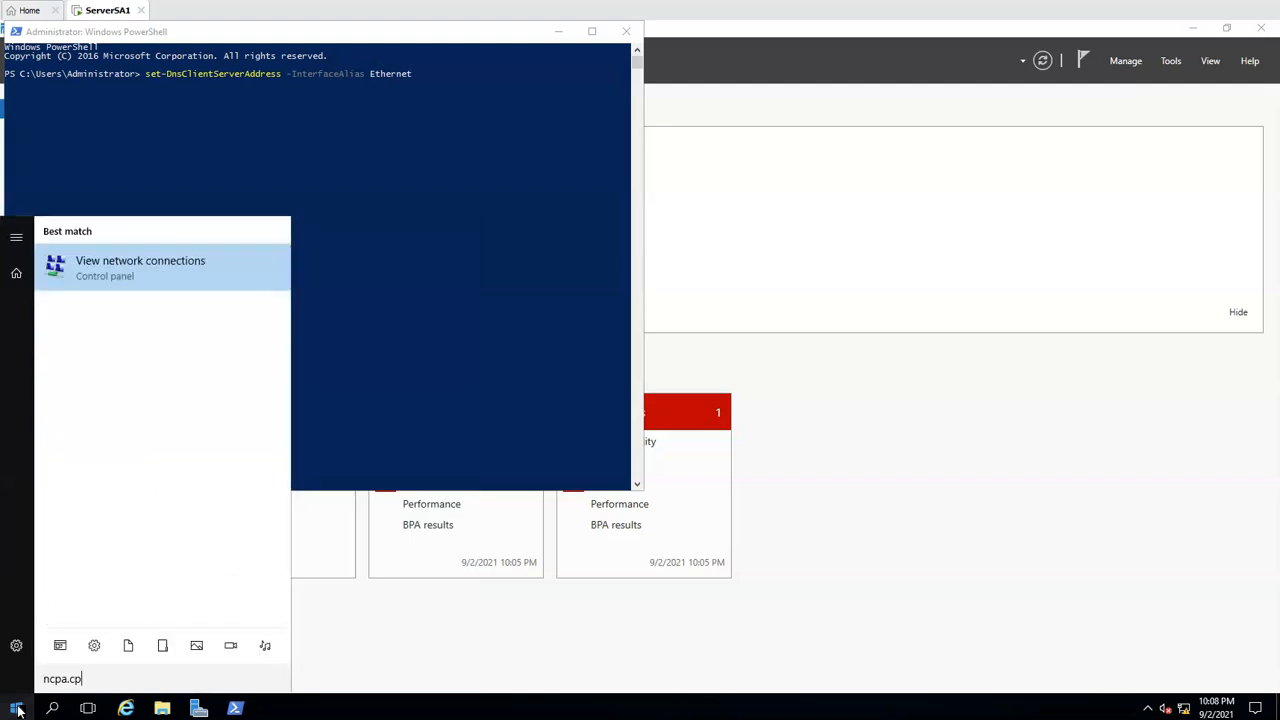
type("l")
key("Return")
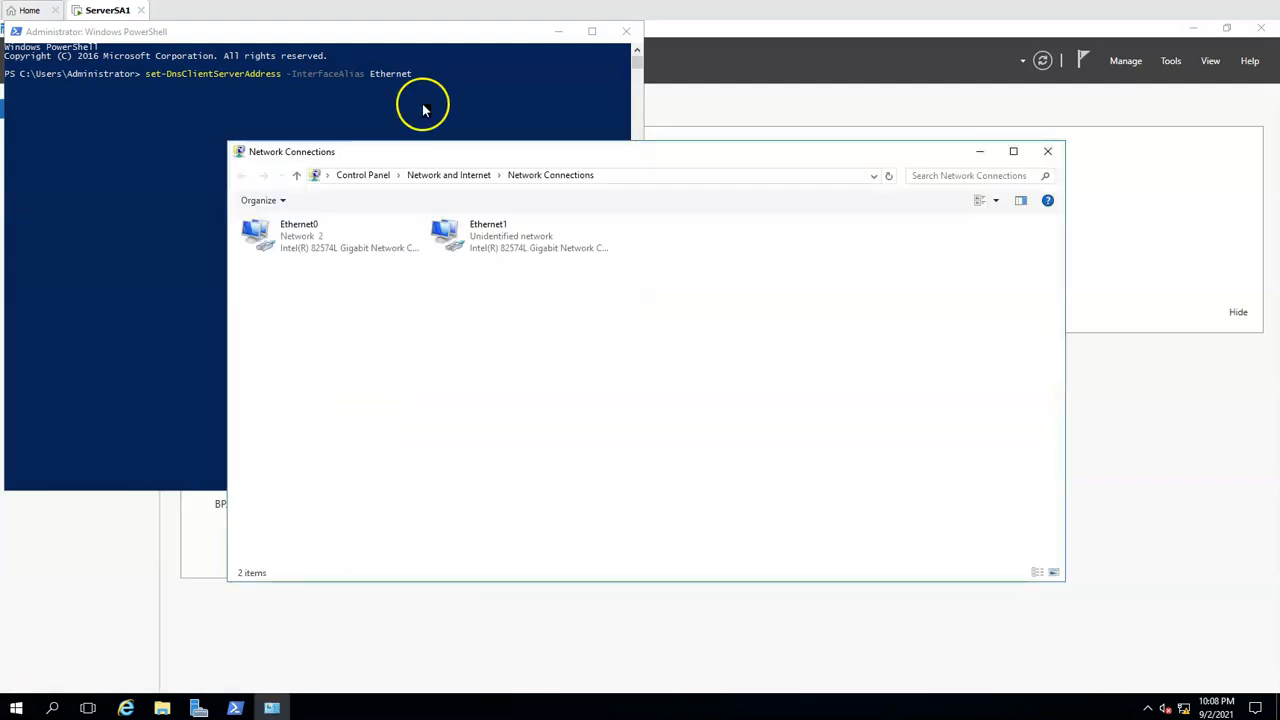
left_click(318, 243)
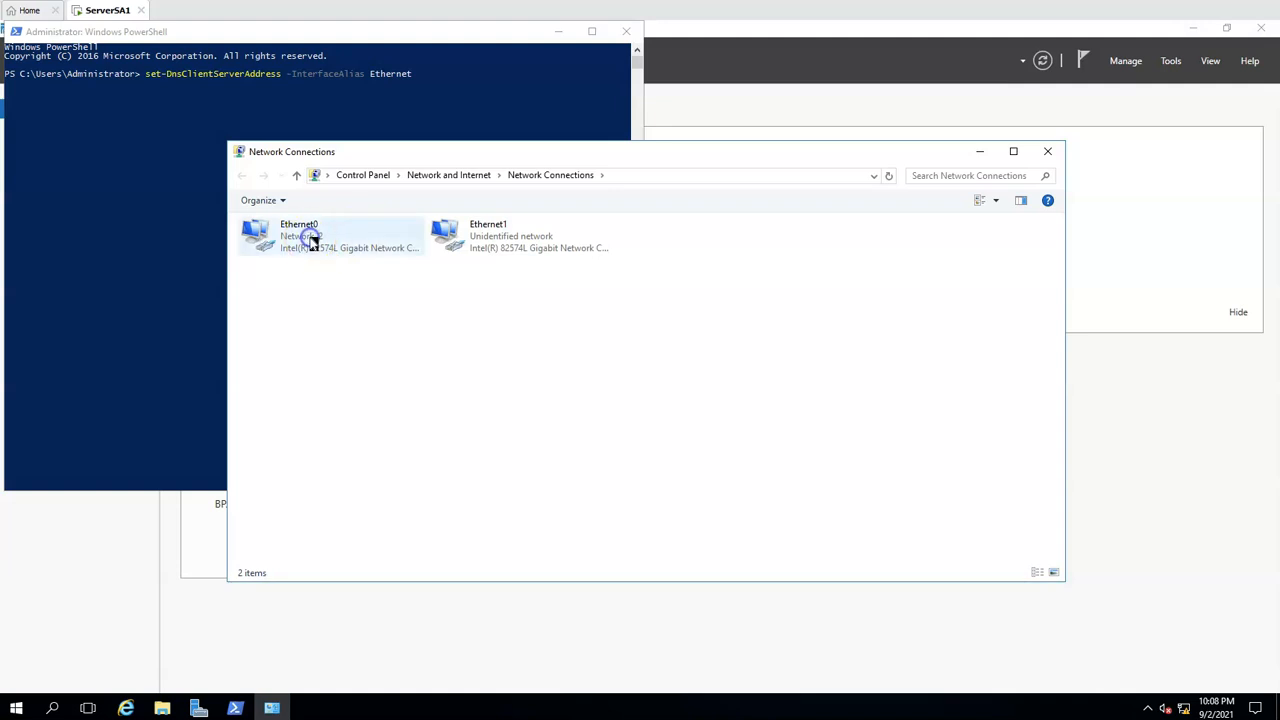
left_click(500, 243)
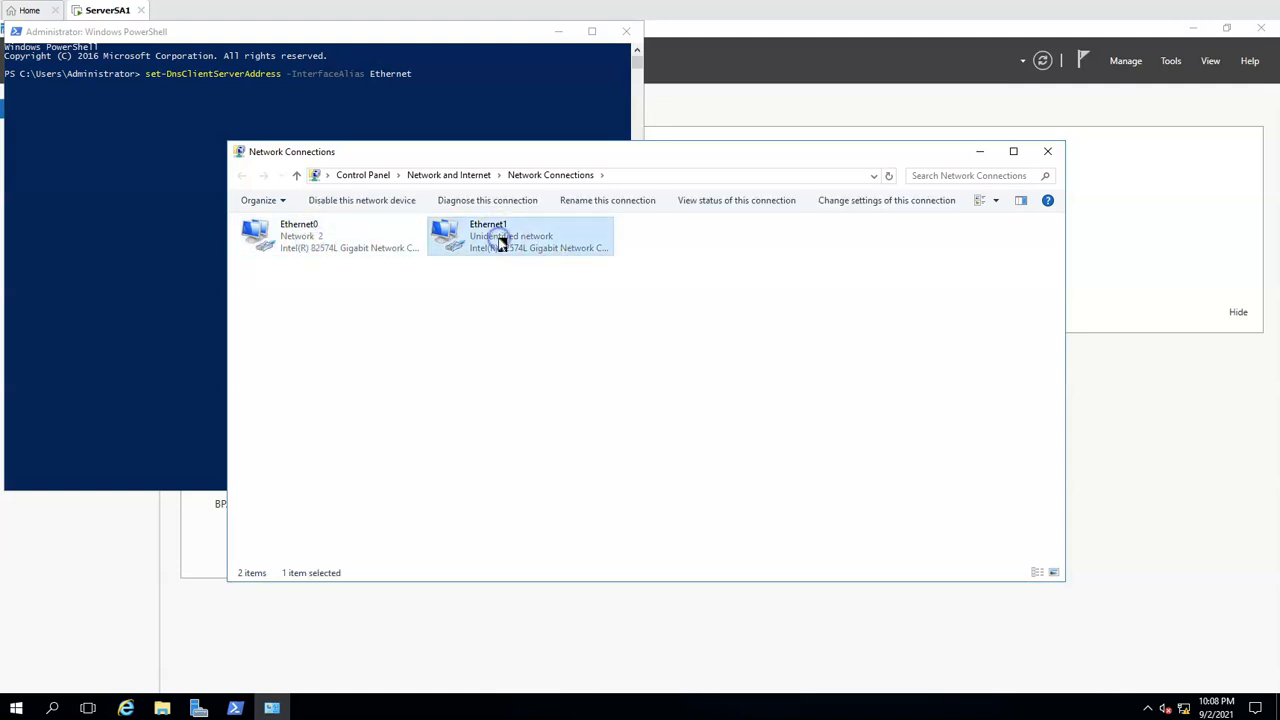
left_click(493, 112)
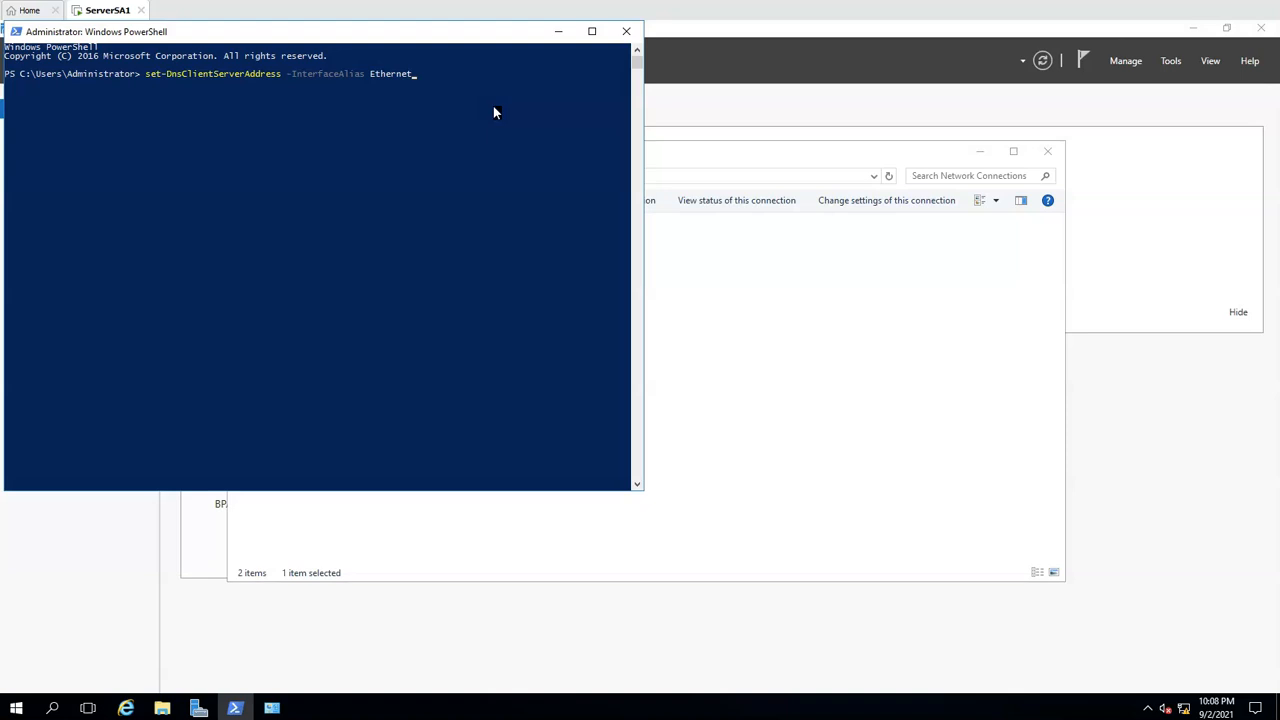
Complete the DNS command with interface Ethernet0 and -ServerAddresses 127.0.0.1, and run it
type("0 -ServerAddresses 127")
type(".0.0.1")
key("Return")
left_click(493, 110)
Run ipconfig /all and check the DNS server entry of the Ethernet0 adapter
left_click(15, 710)
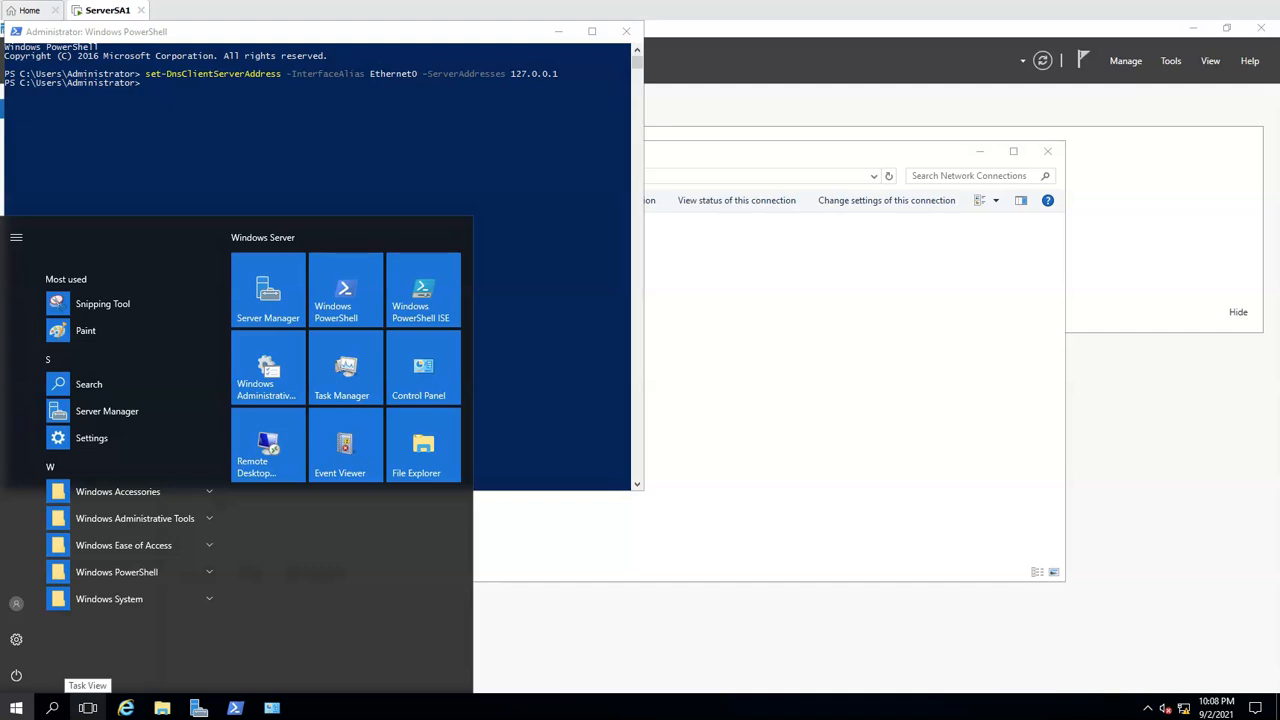
left_click(217, 167)
key("Escape")
type("ipco")
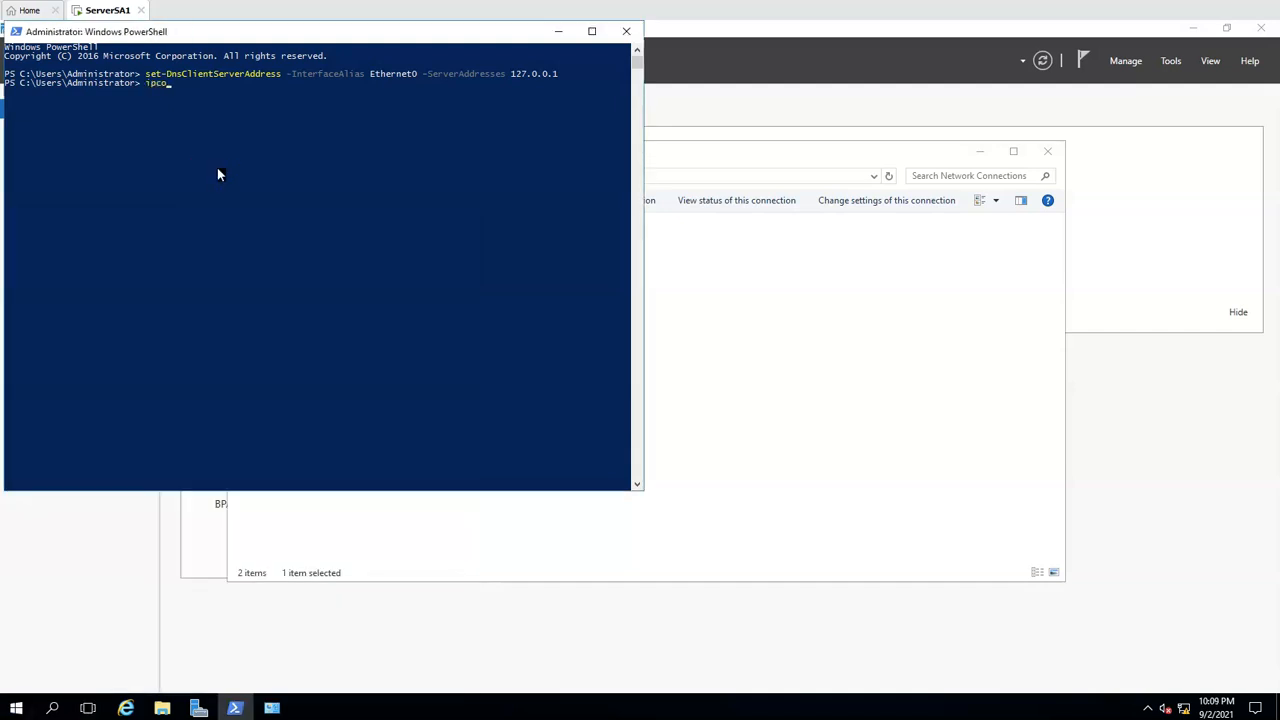
type("nfig /all")
key("Return")
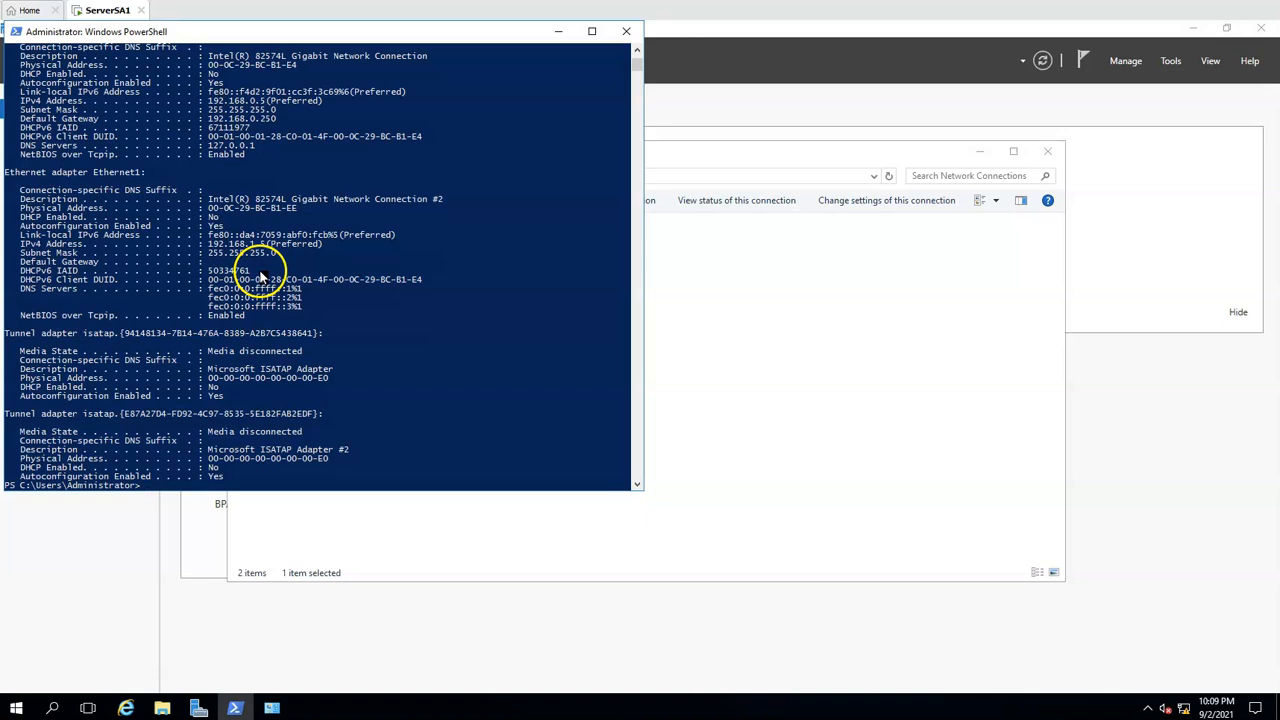
scroll(318, 326, "up", 2)
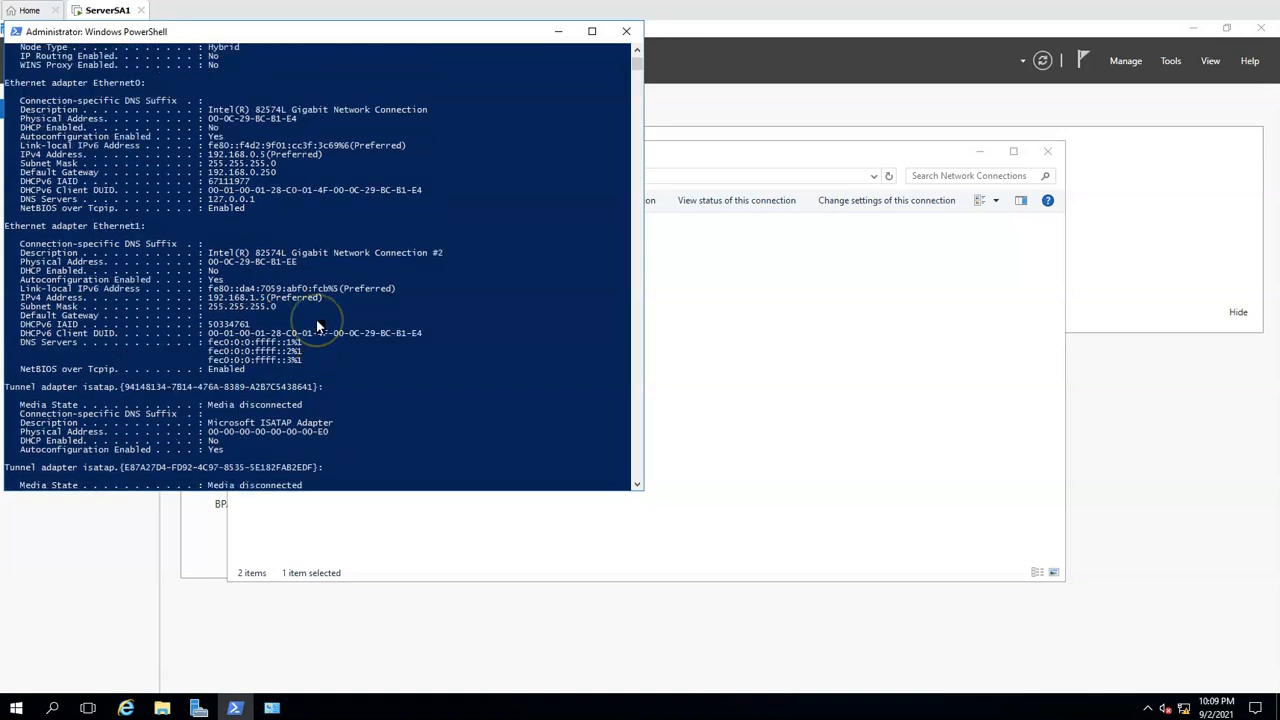
scroll(318, 326, "up", 1)
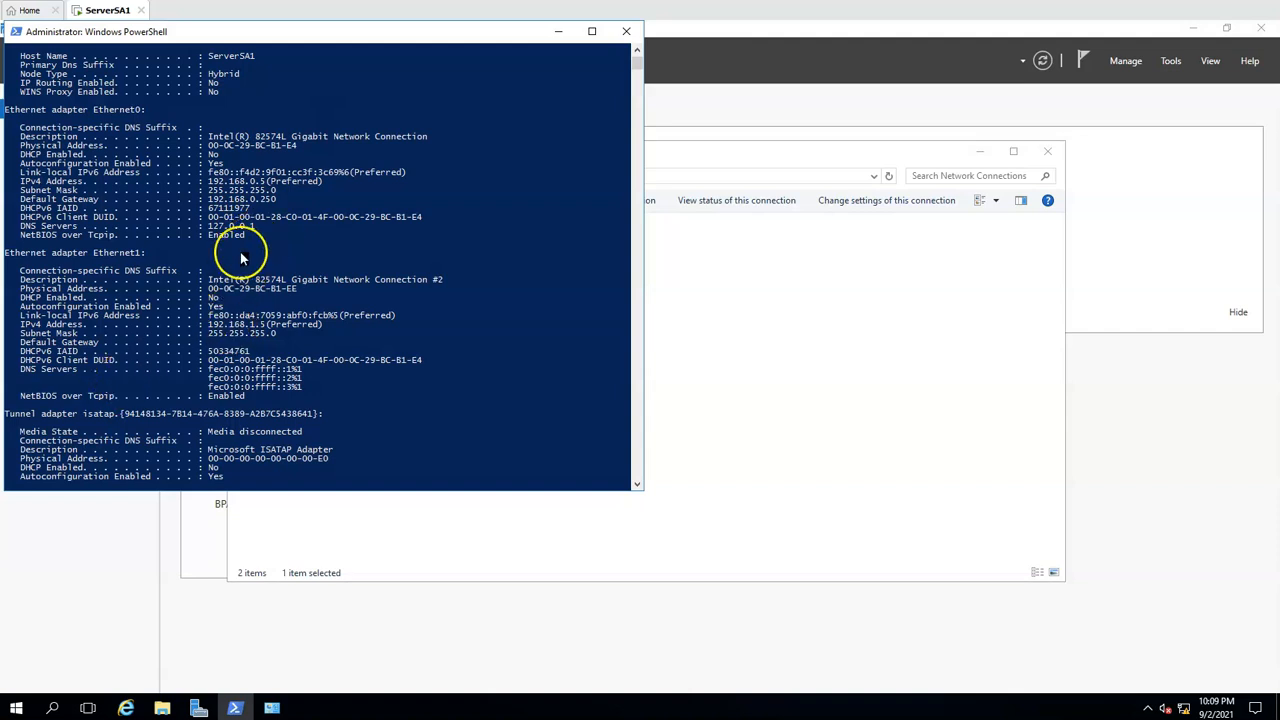
left_click_drag(208, 226, 258, 229)
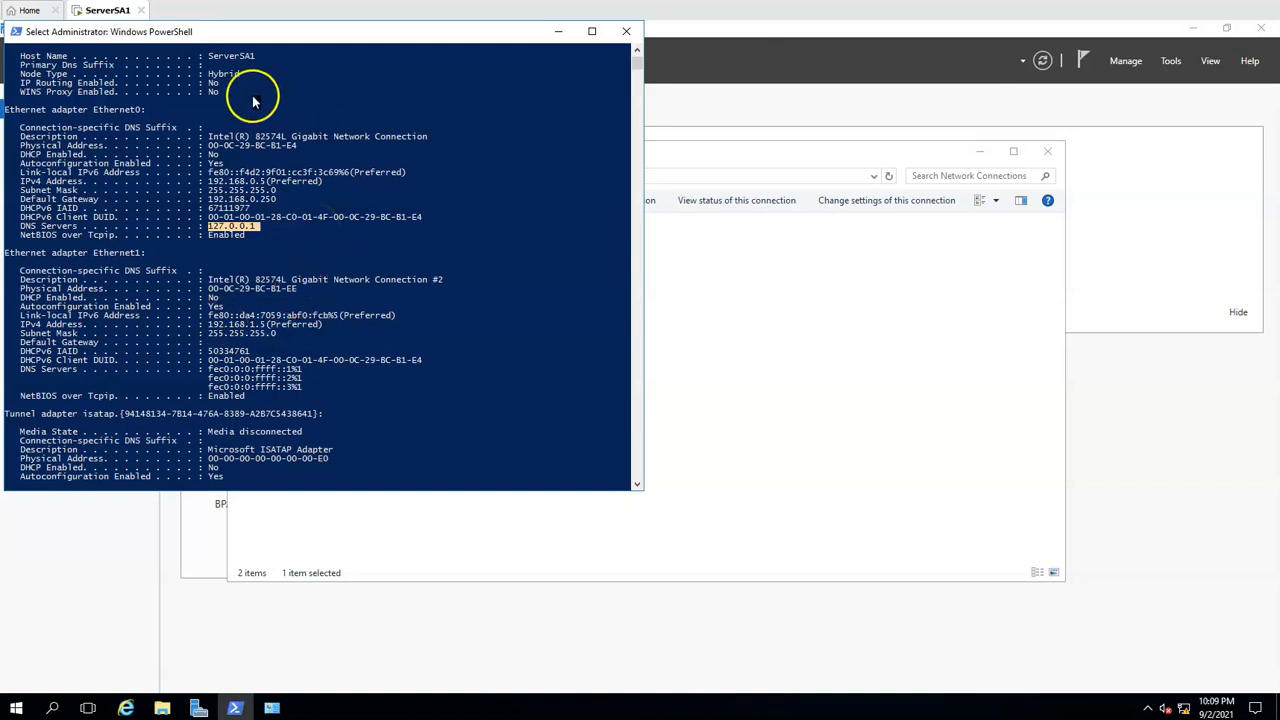
Recall the set-DnsClientServerAddress command, change the interface alias to Ethernet1, and run it with server address 127.0.0.1
left_click_drag(260, 40, 318, 111)
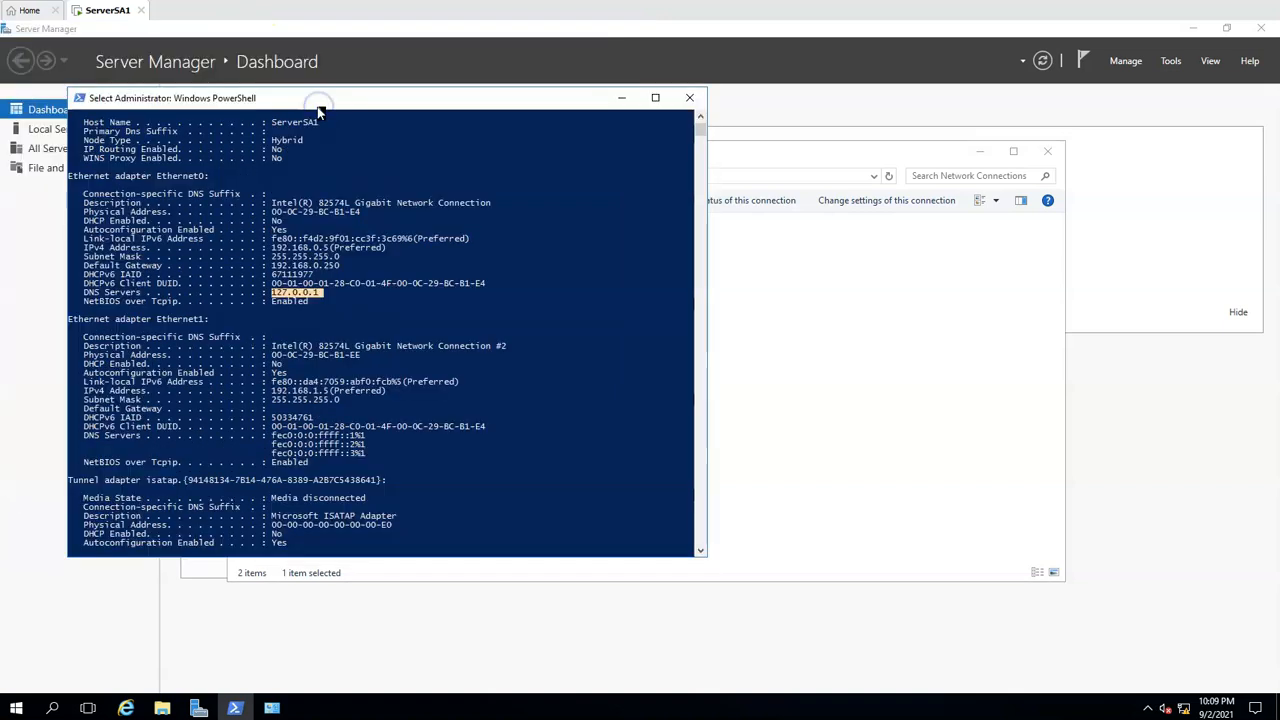
key("Up")
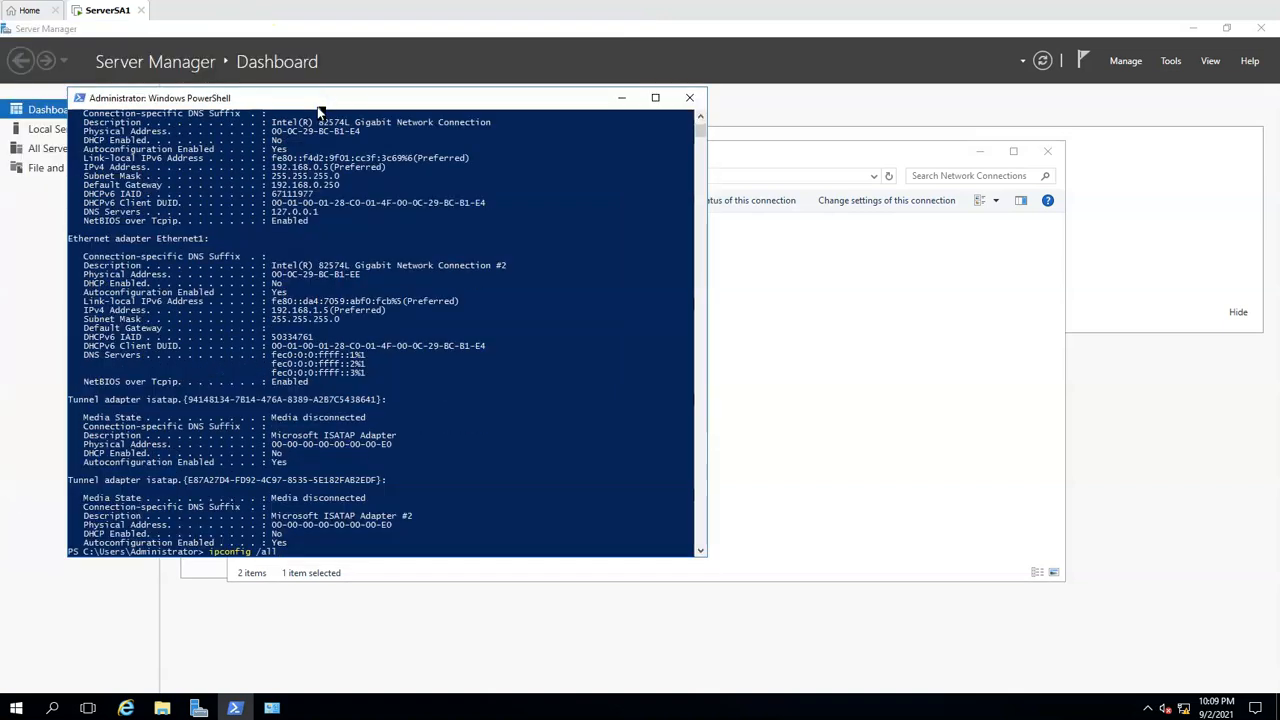
key("Up")
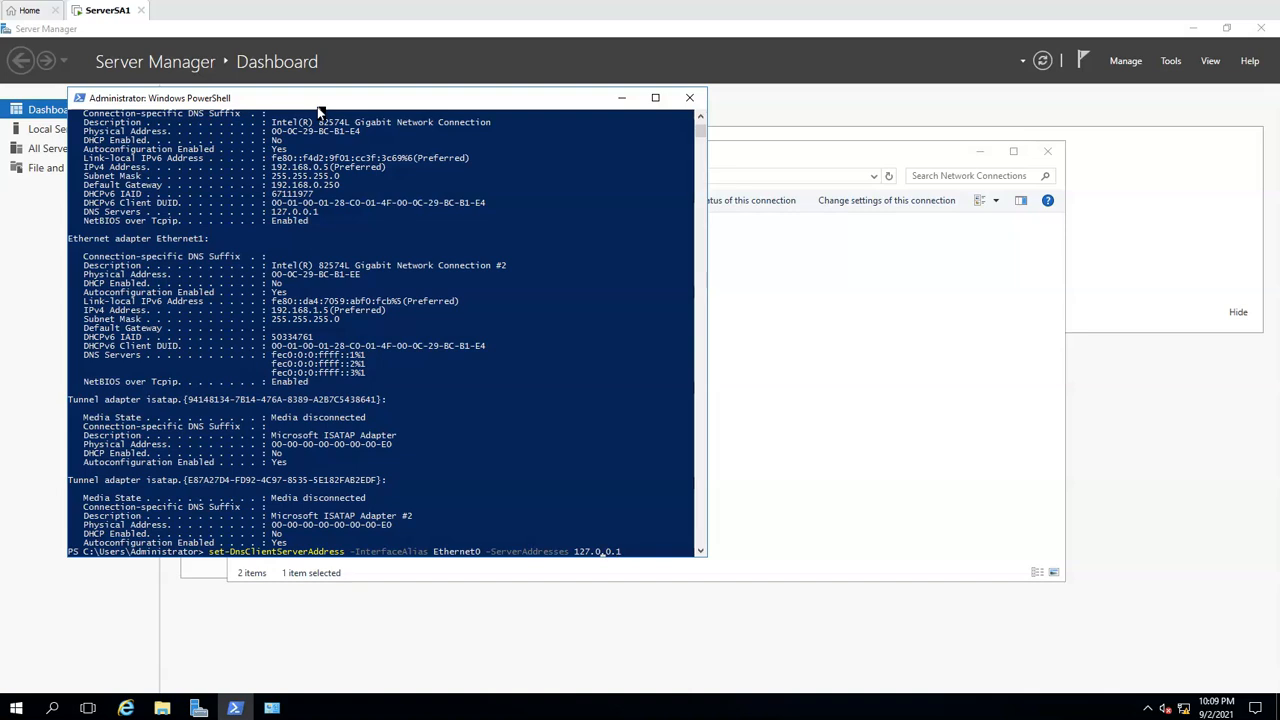
key("Left")
key("Left")
key("Left")
key("Left")
key("Left")
key("Left")
key("BackSpace")
type("1")
key("Return")
Rerun ipconfig /all and check the DNS server entries of both Ethernet adapters
key("Up")
key("Up")
key("Return")
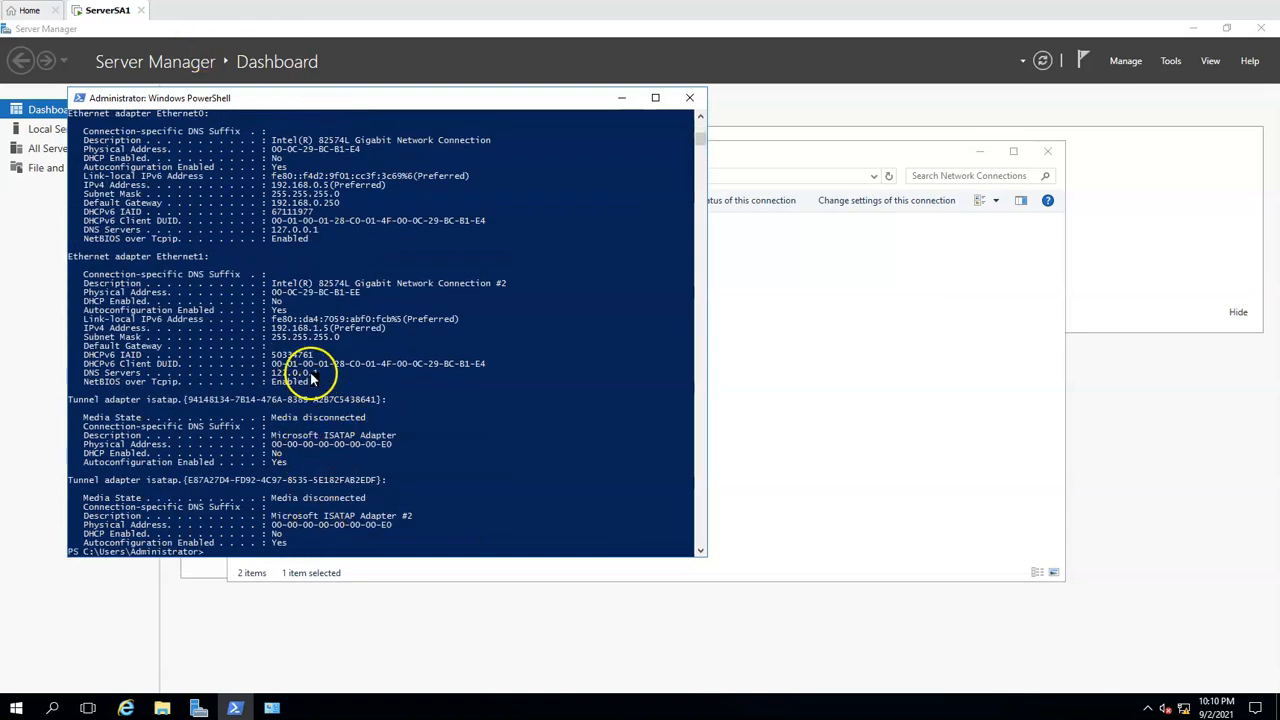
left_click_drag(322, 230, 271, 230)
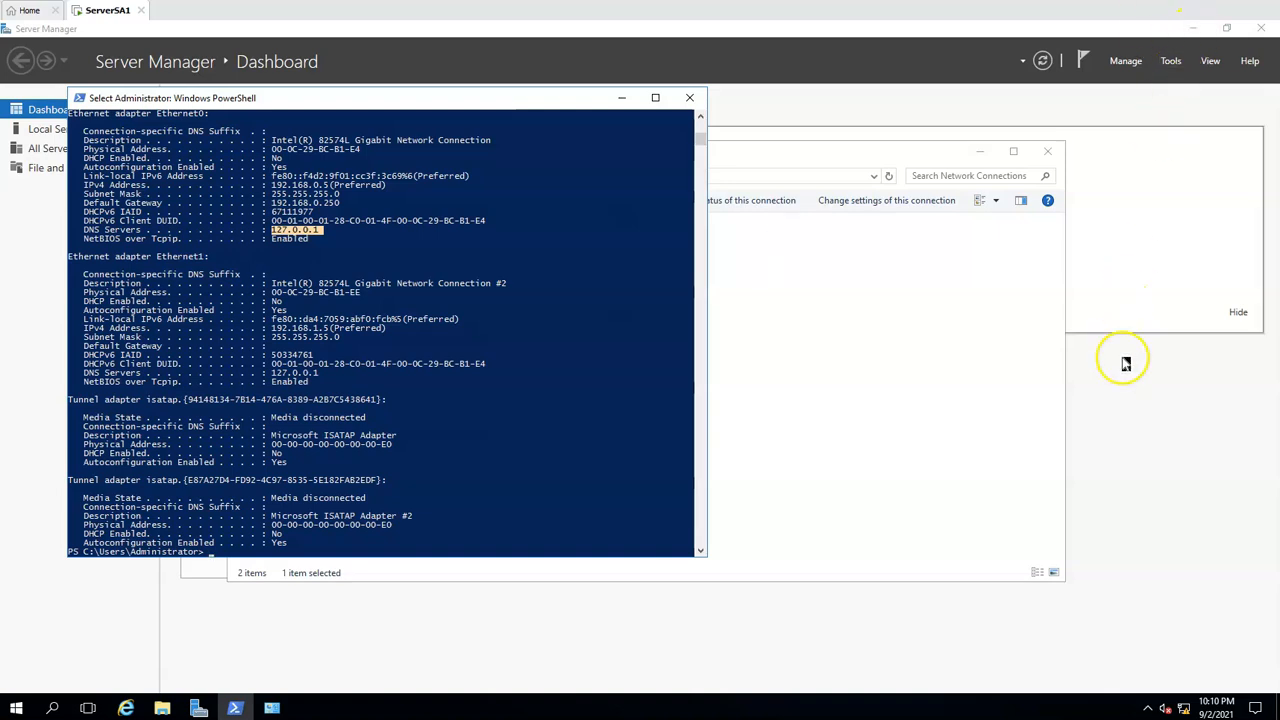
In Server Manager, start adding roles and features with a role-based installation on ServerSA1 from the server pool
left_click(1124, 403)
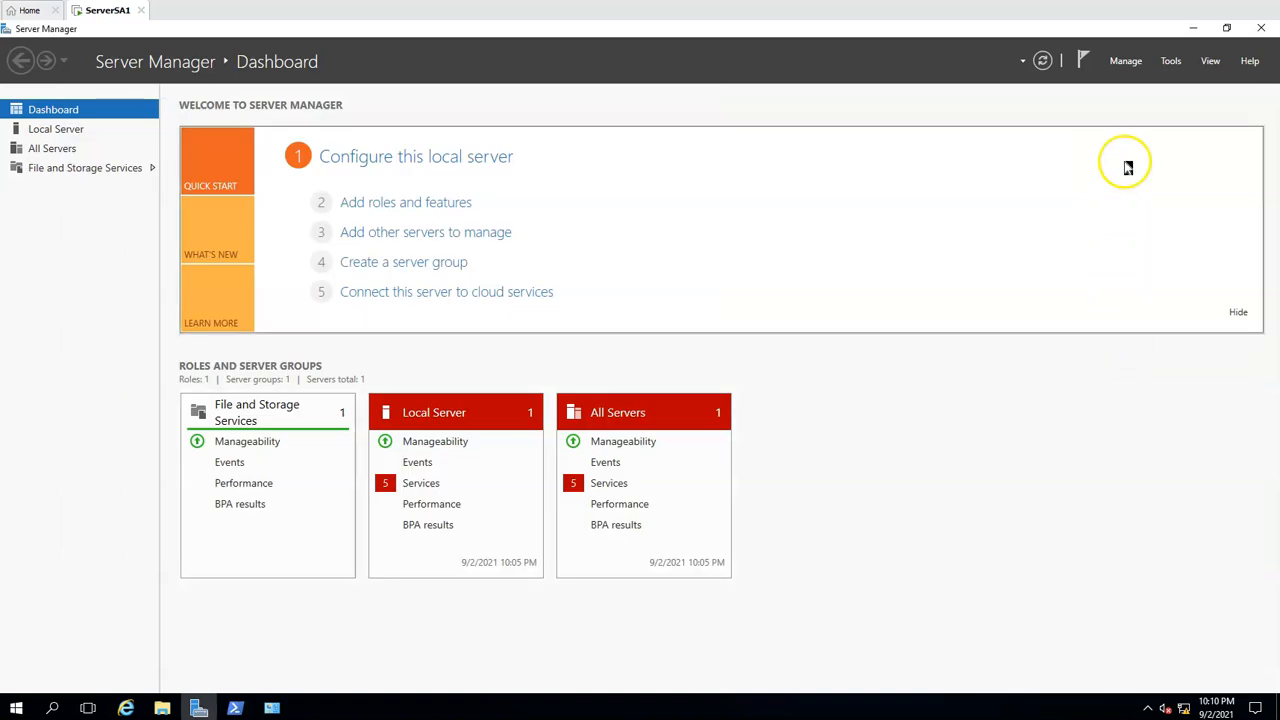
left_click(1126, 63)
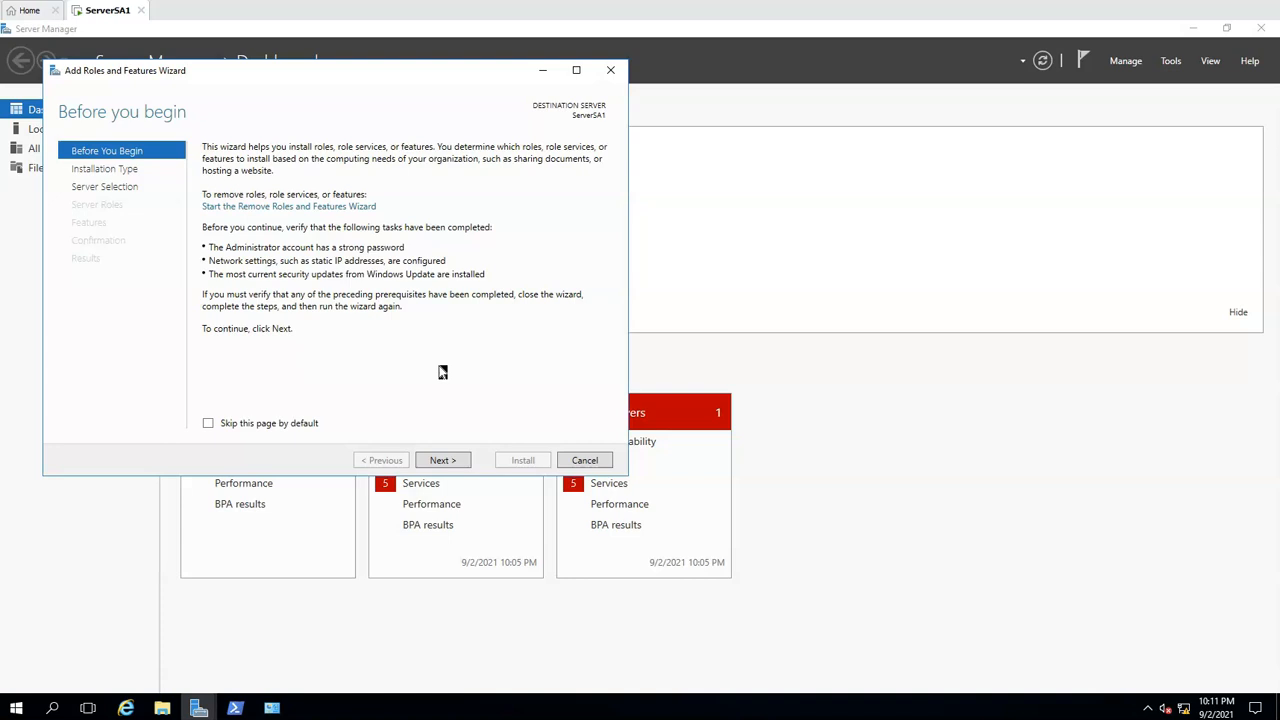
left_click(442, 462)
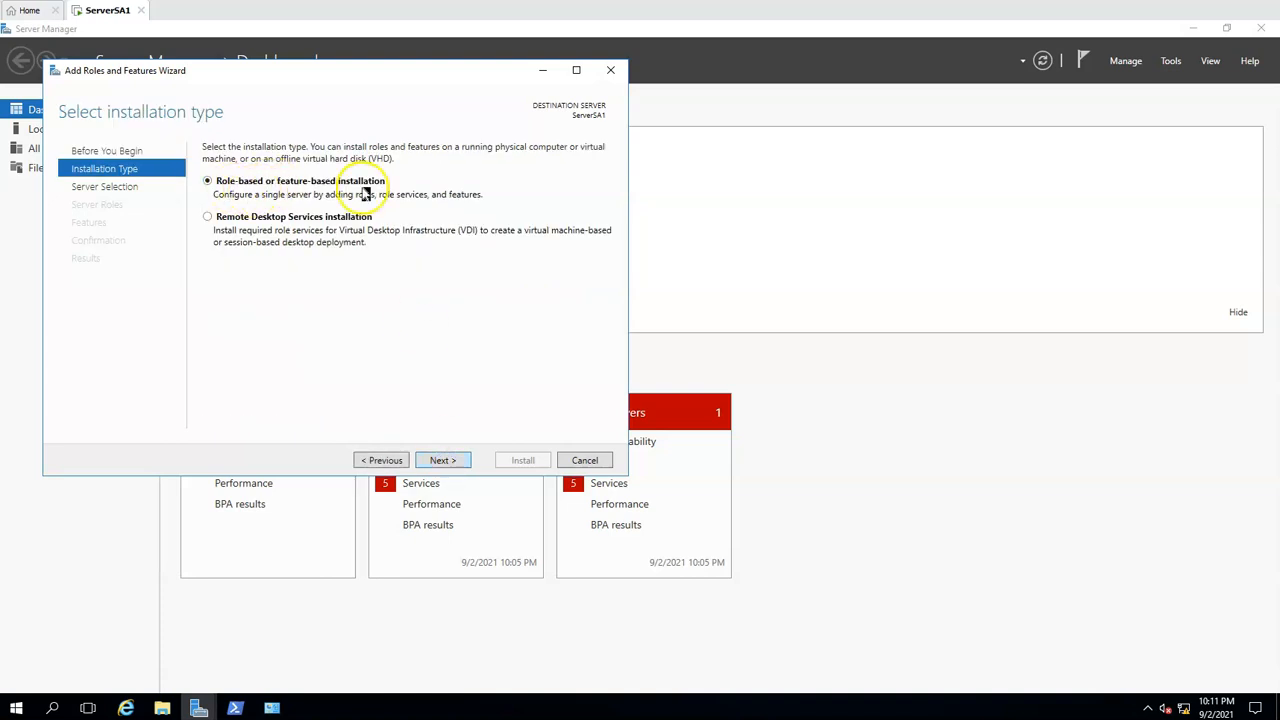
left_click(444, 462)
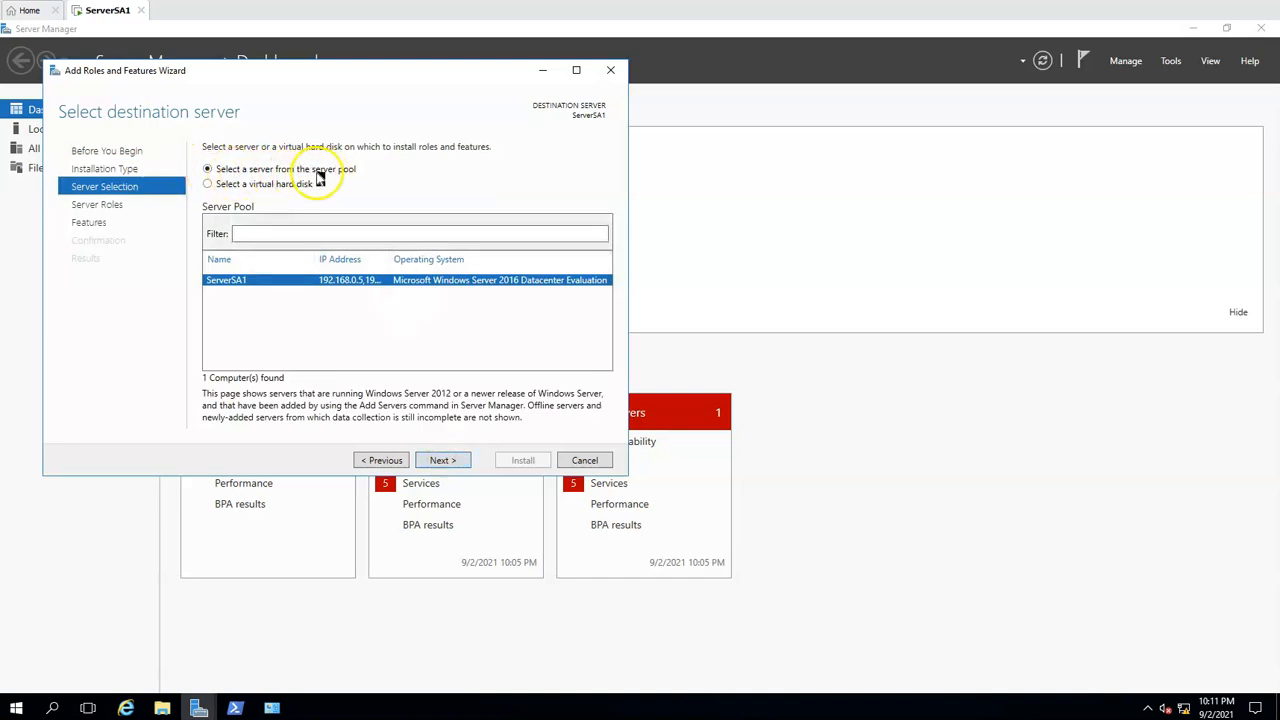
left_click(443, 468)
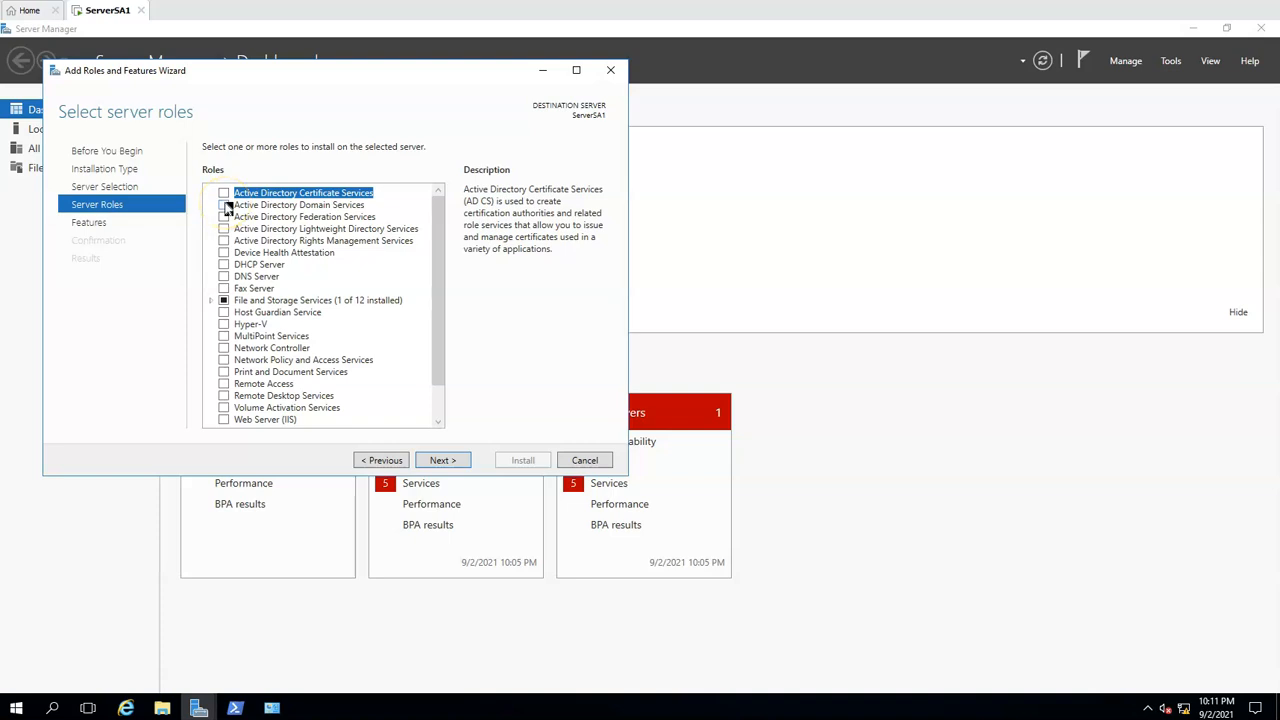
Select the Active Directory Domain Services role with its required features and management tools, keeping the default feature selection
left_click(224, 204)
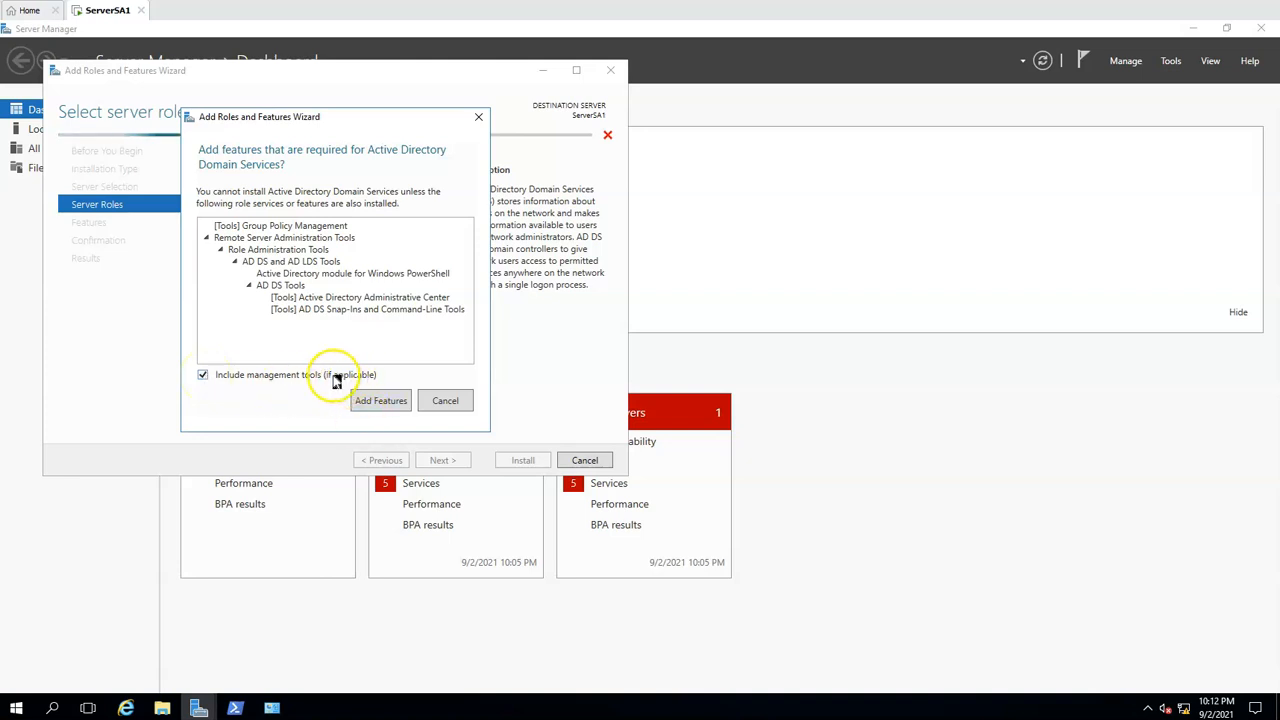
left_click(370, 404)
left_click(389, 411)
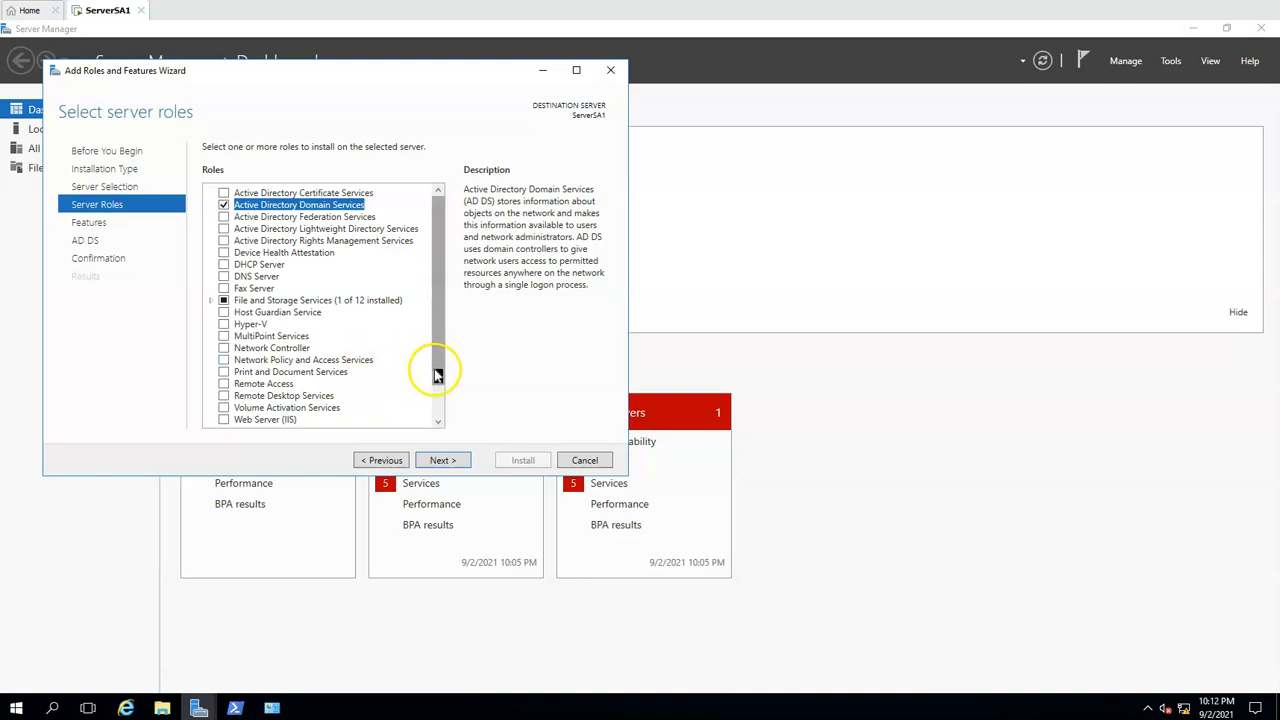
left_click(441, 460)
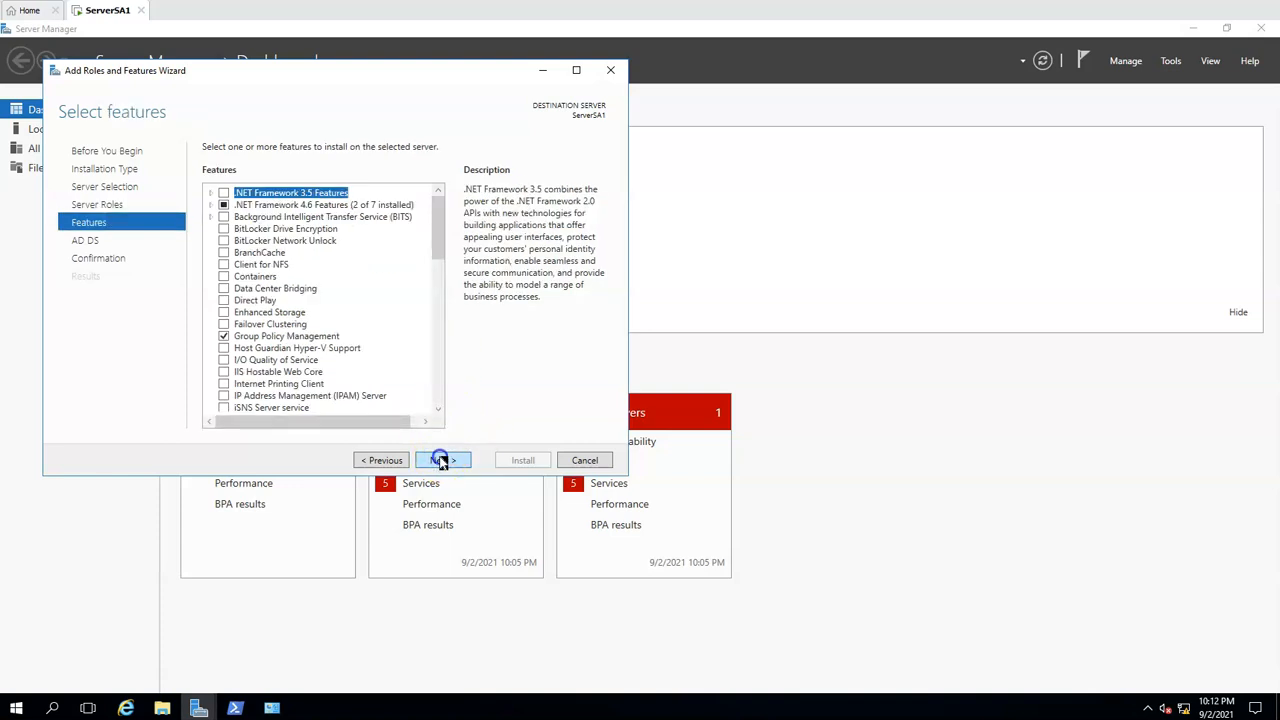
left_click(443, 462)
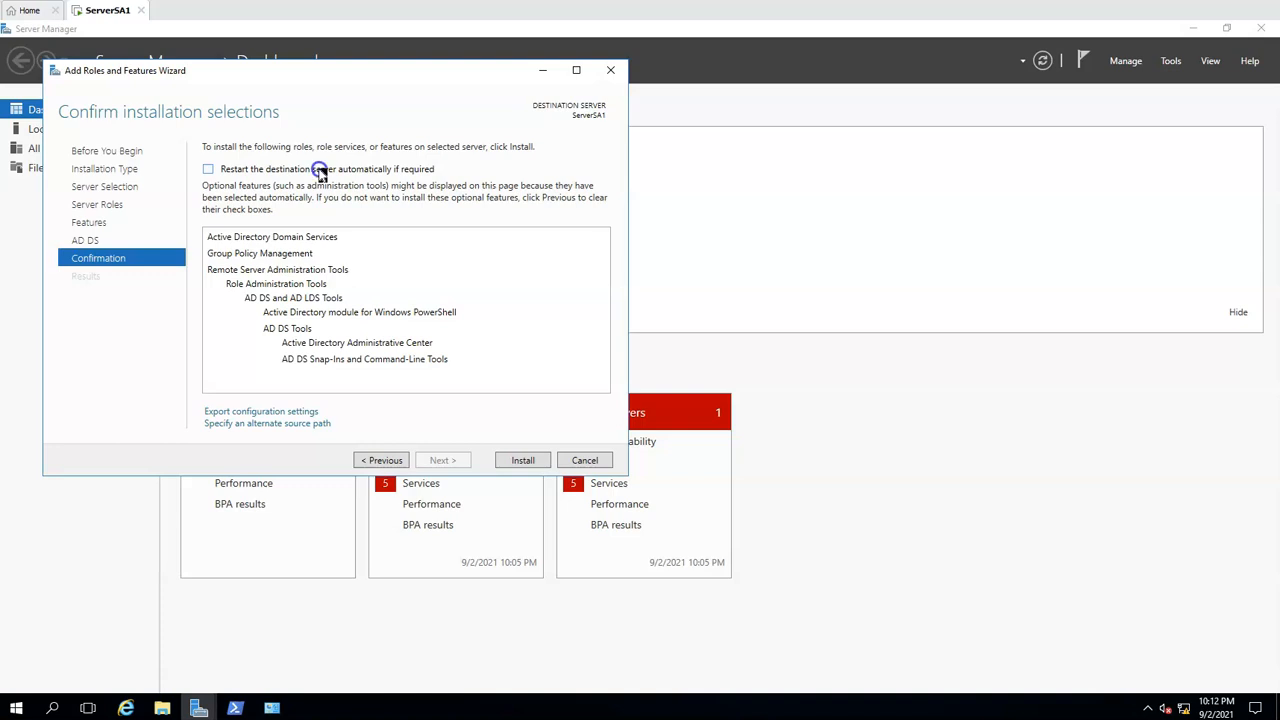
Install the selected role and features with automatic restart of the destination server allowed, and close the wizard when done
left_click(319, 170)
left_click(700, 421)
left_click(525, 462)
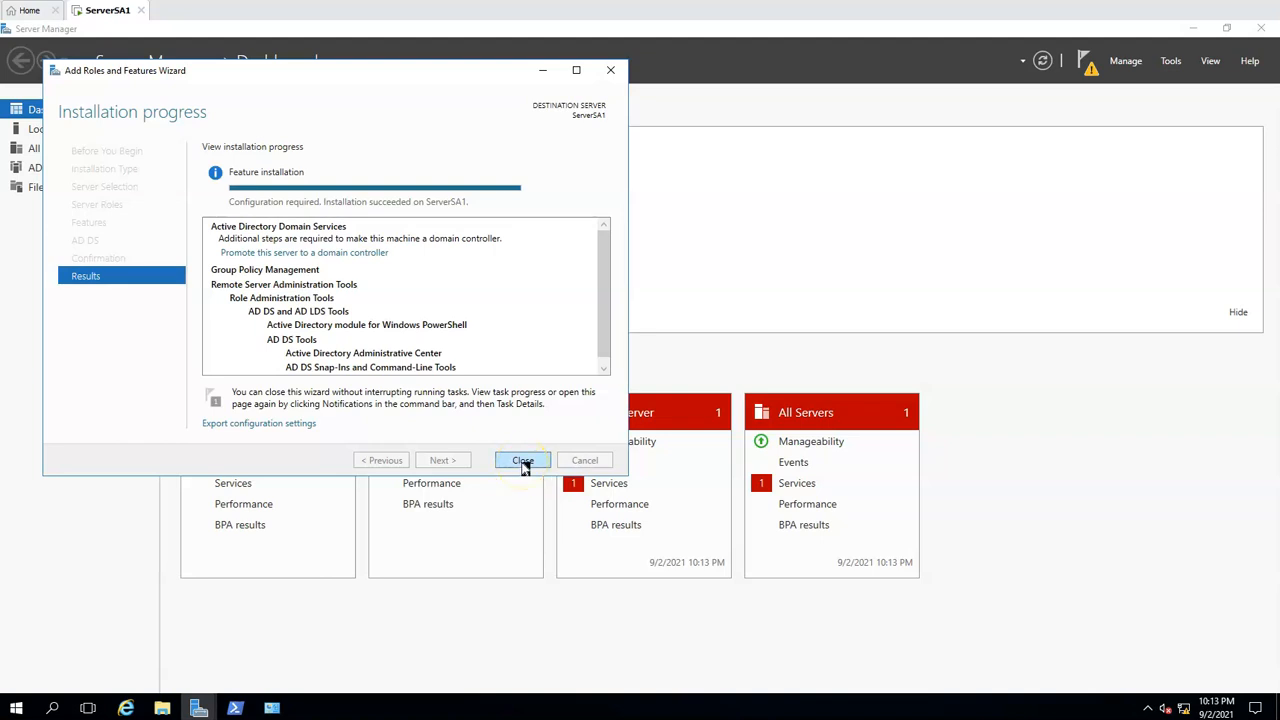
left_click(523, 461)
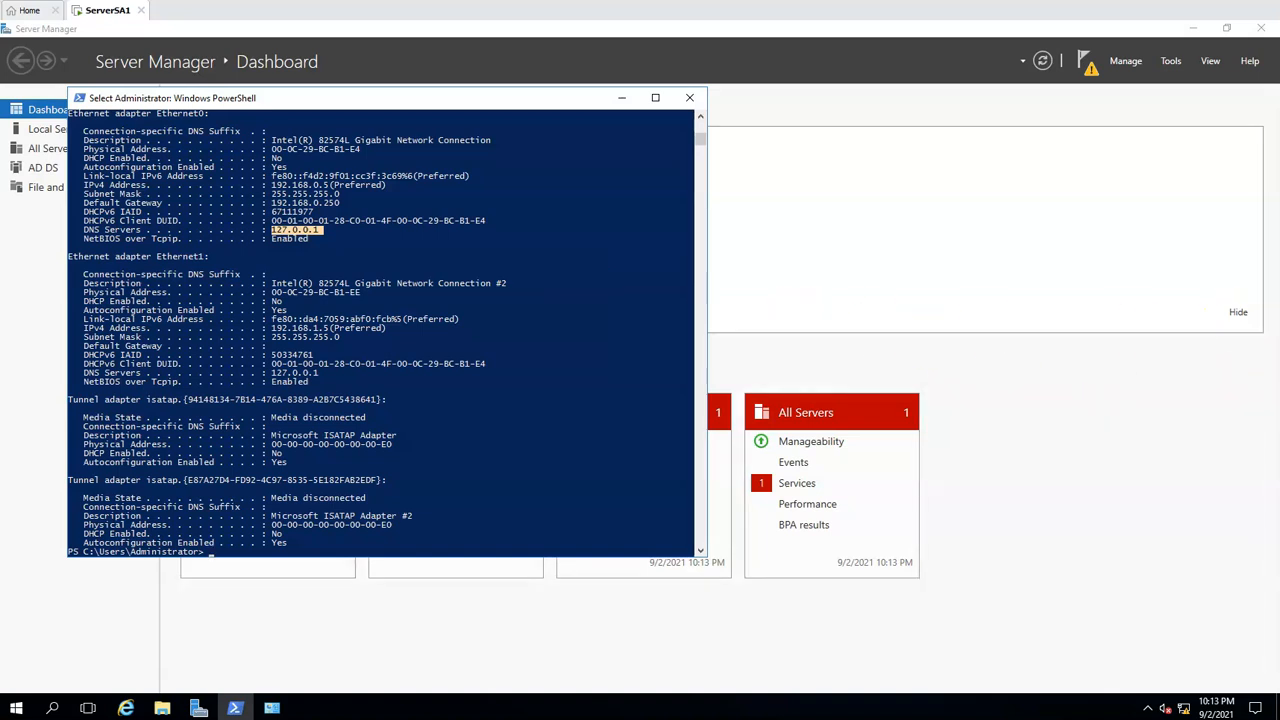
left_click(1097, 75)
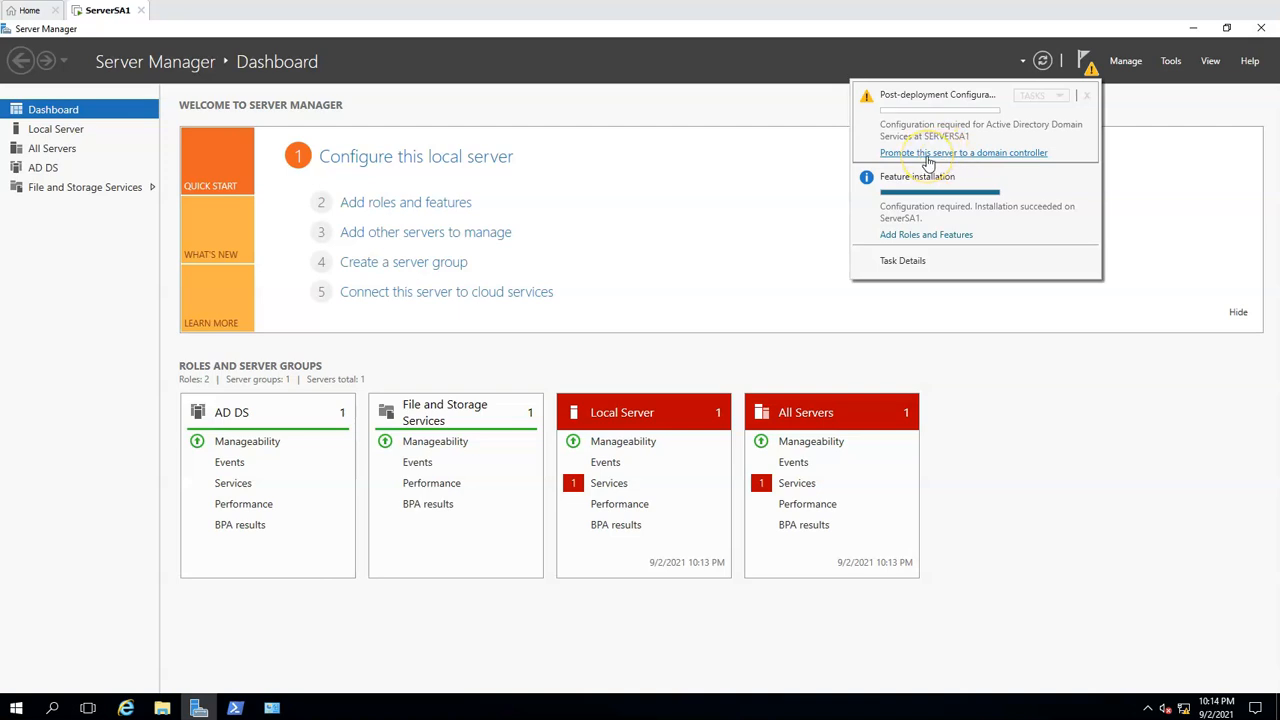
left_click(929, 153)
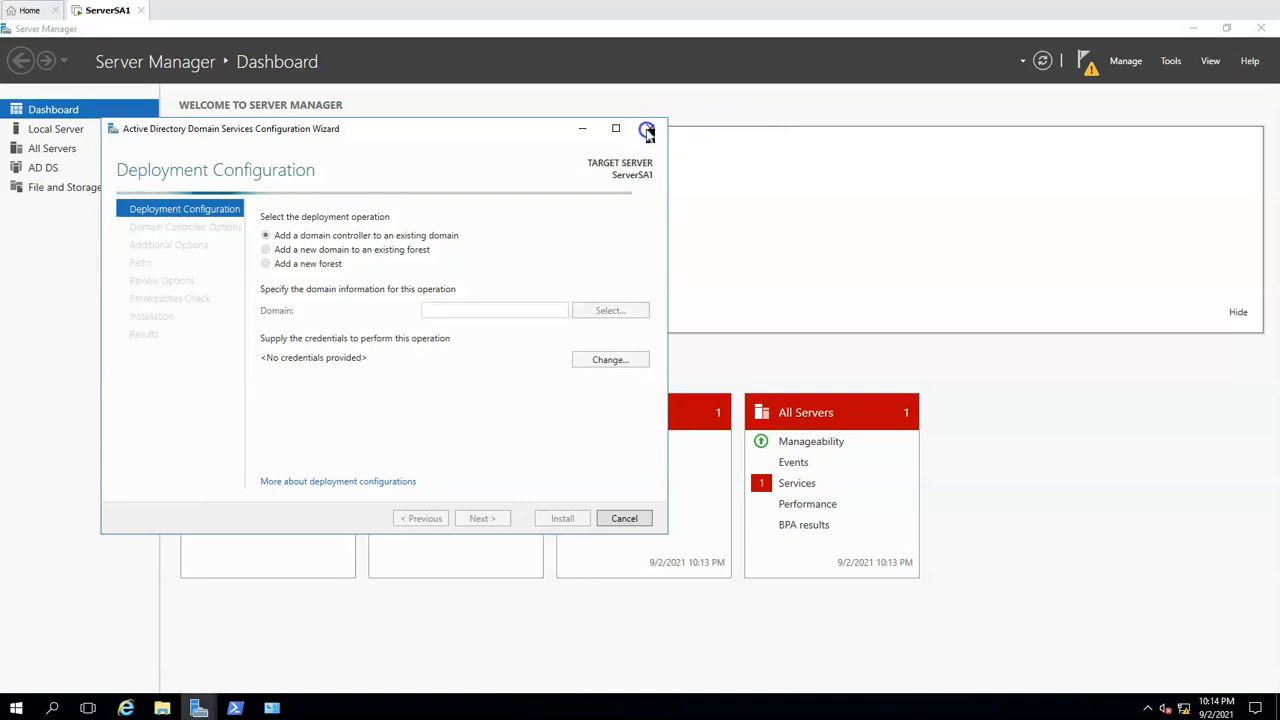
left_click(650, 129)
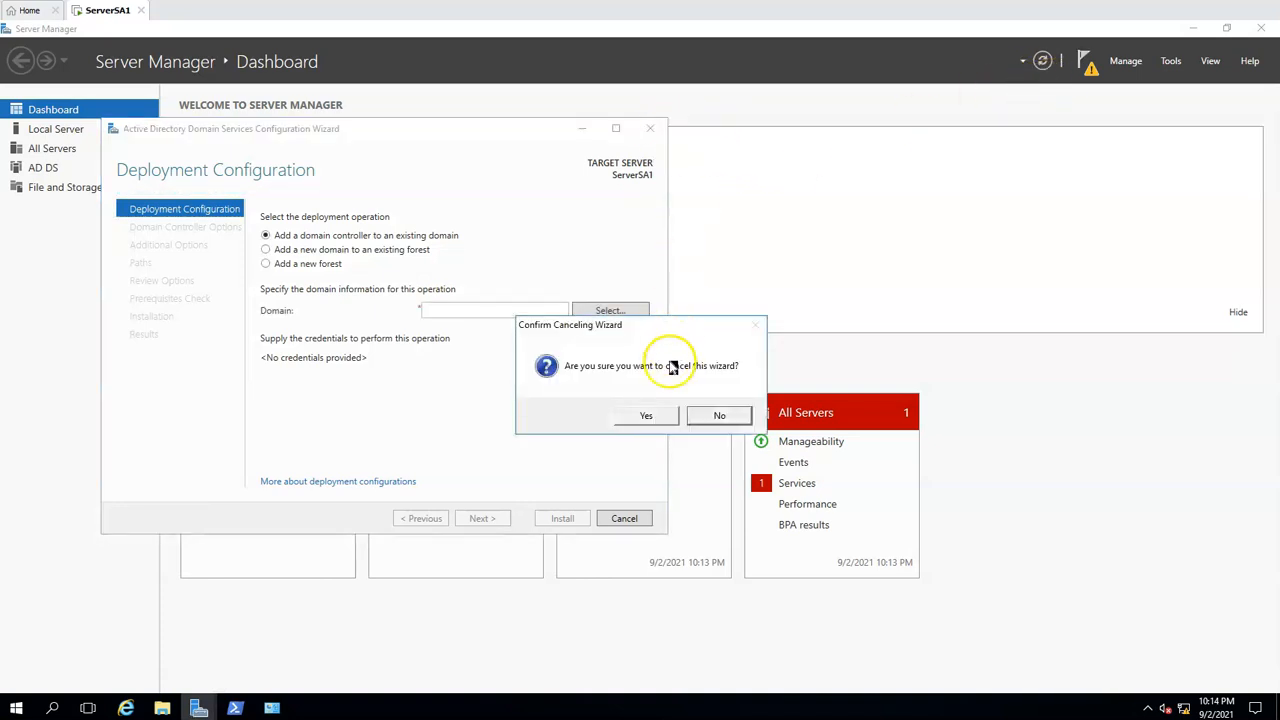
left_click(662, 418)
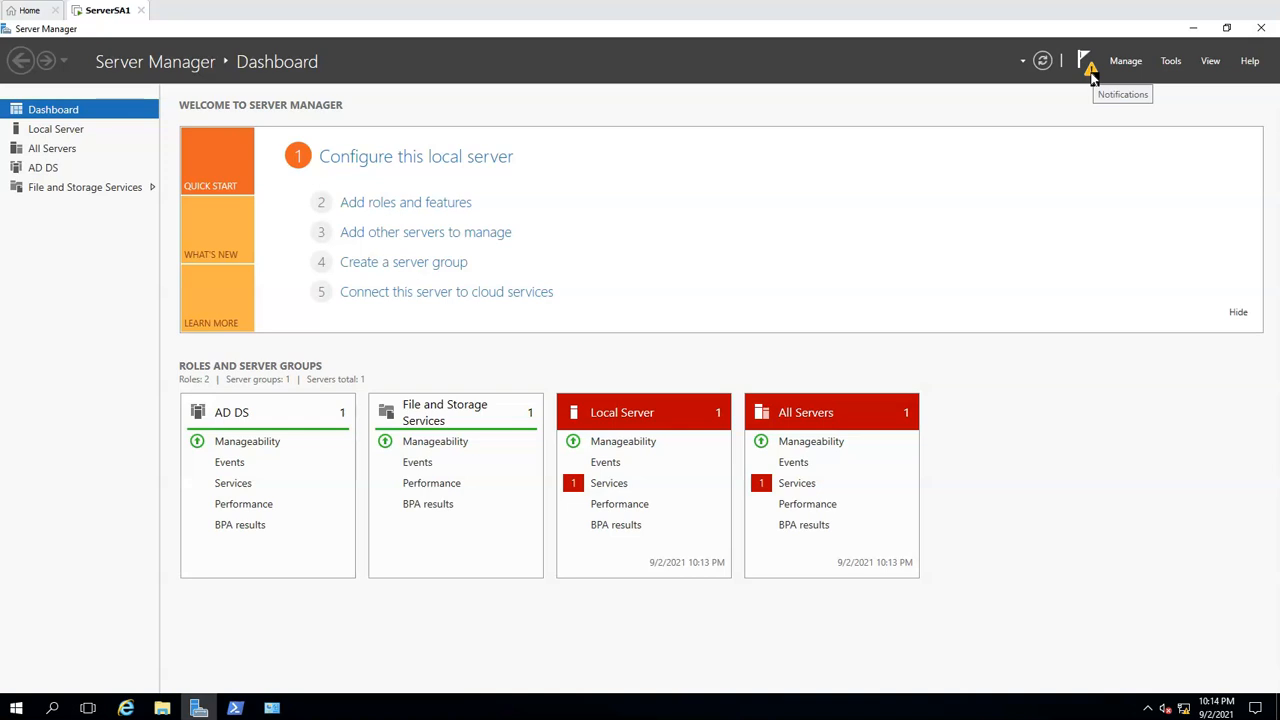
Start promoting the server to a domain controller by adding a new forest with root domain name testdomain.local
left_click(1092, 76)
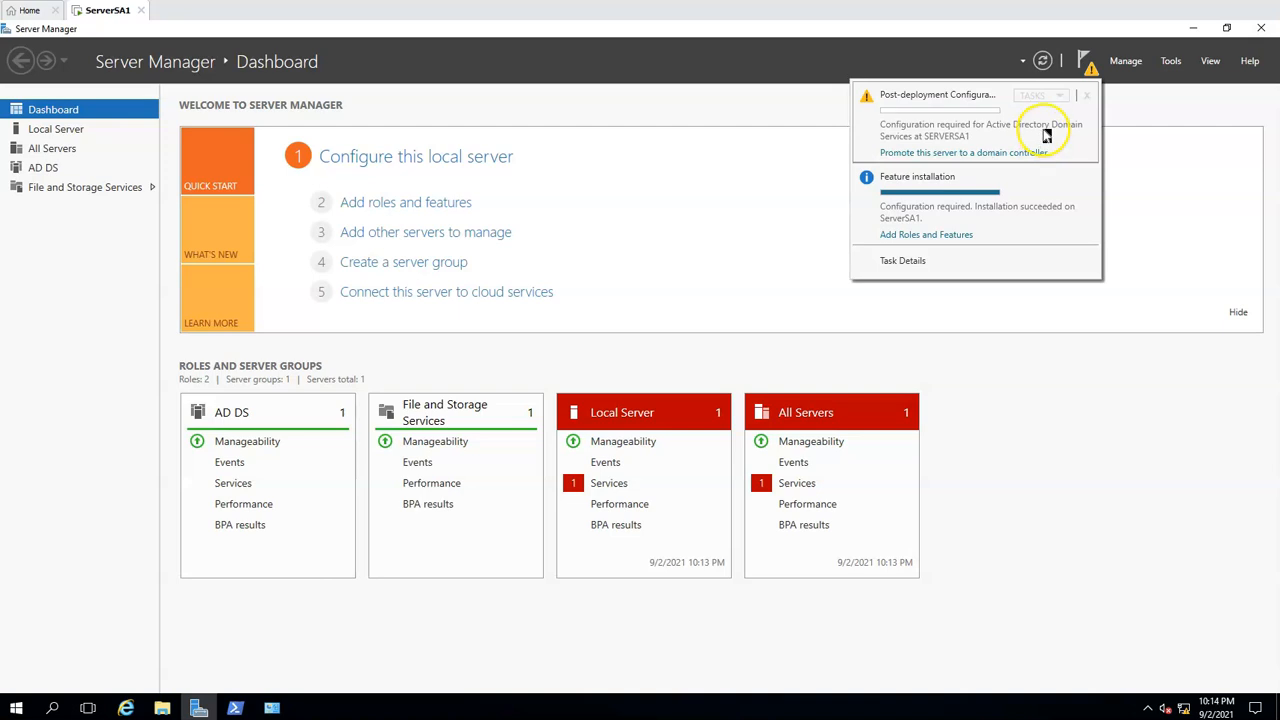
left_click(937, 154)
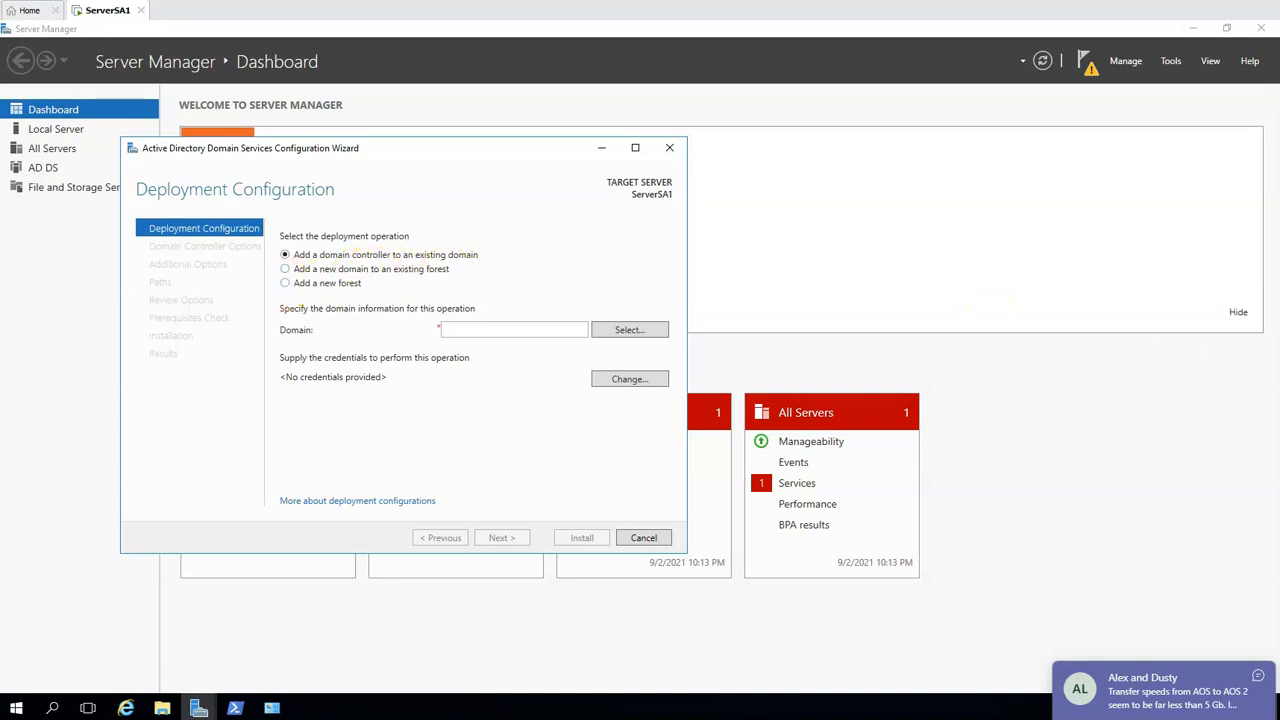
left_click(287, 284)
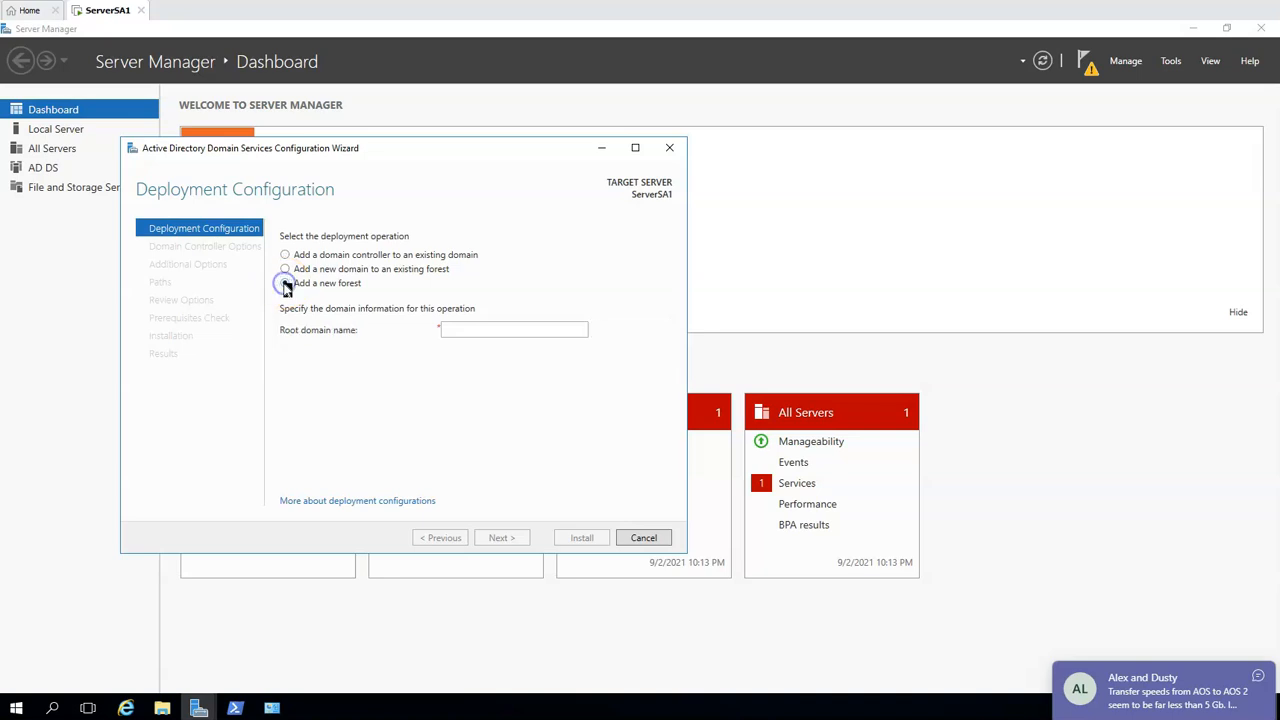
left_click(500, 330)
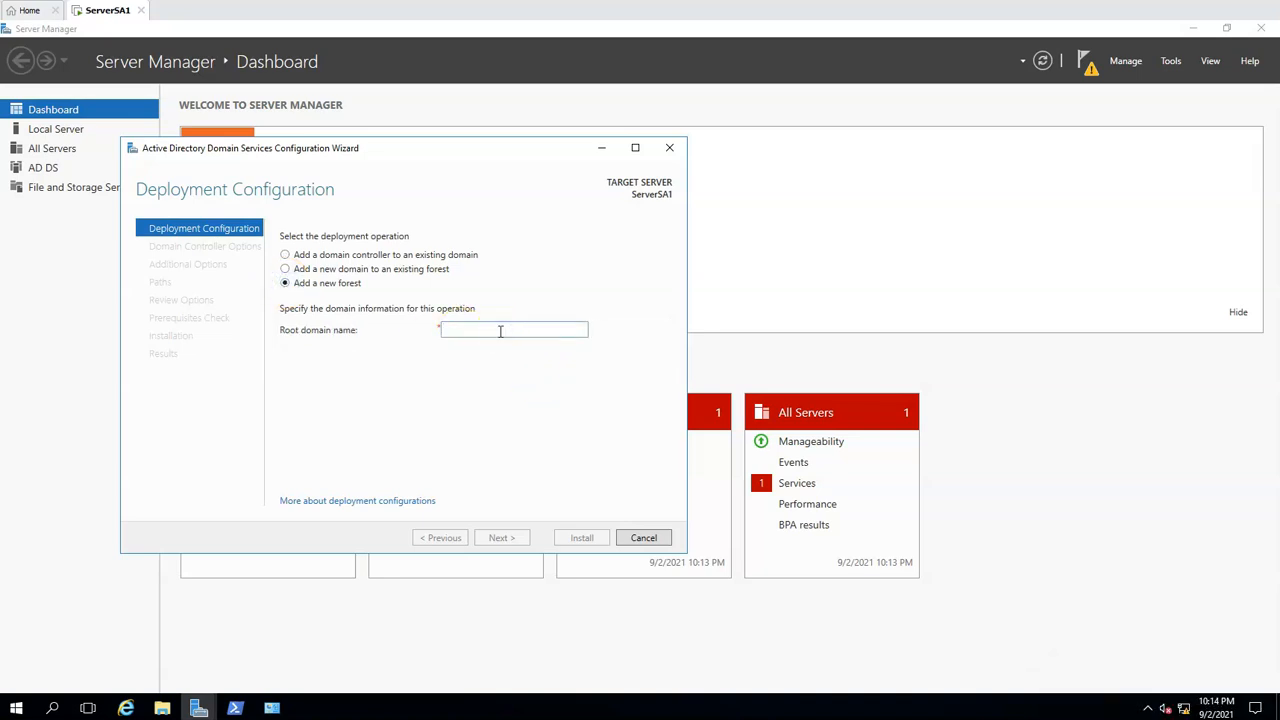
type("testdomain.local")
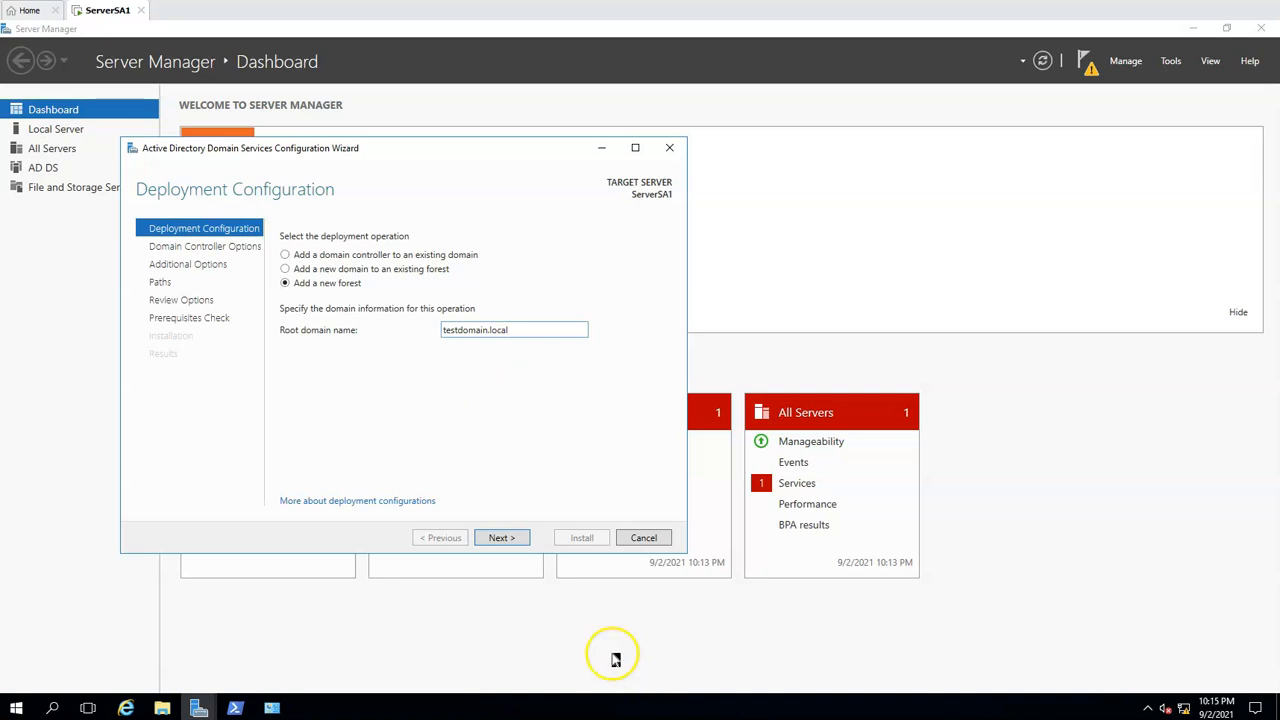
left_click(500, 538)
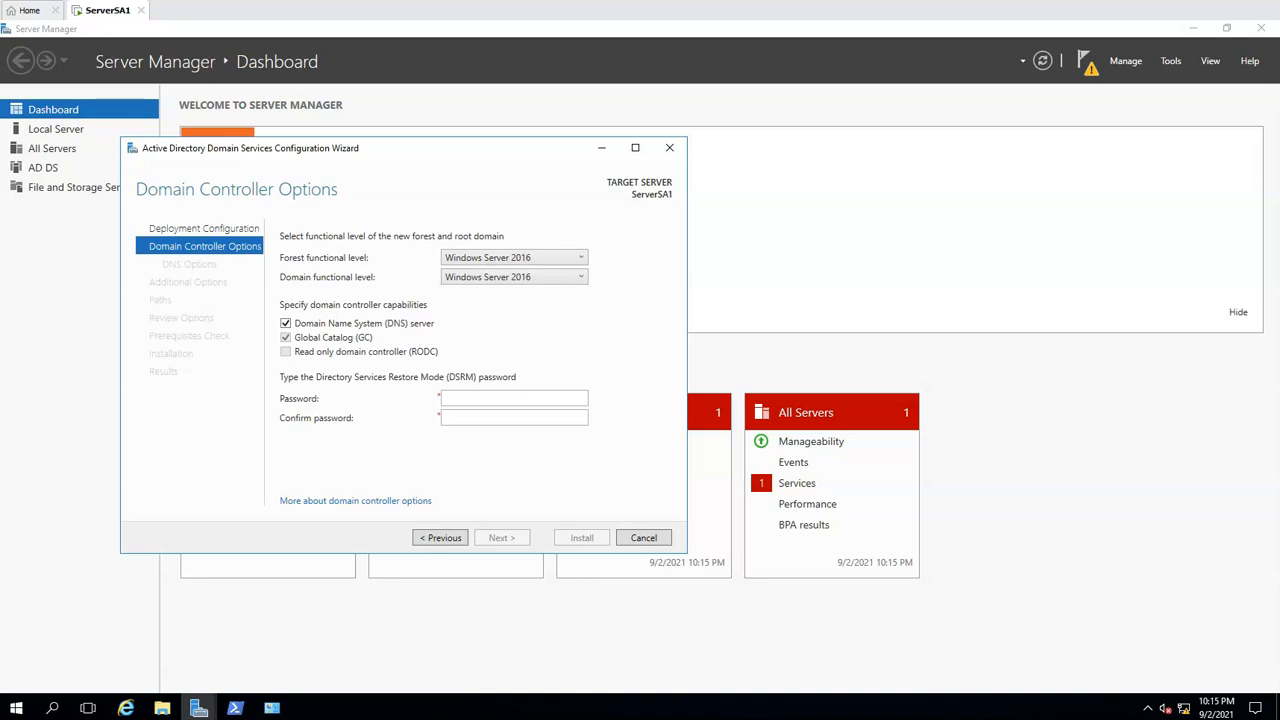
Keep Windows Server 2016 as forest and domain functional level, and enter and confirm the Directory Services Restore Mode password
left_click(582, 259)
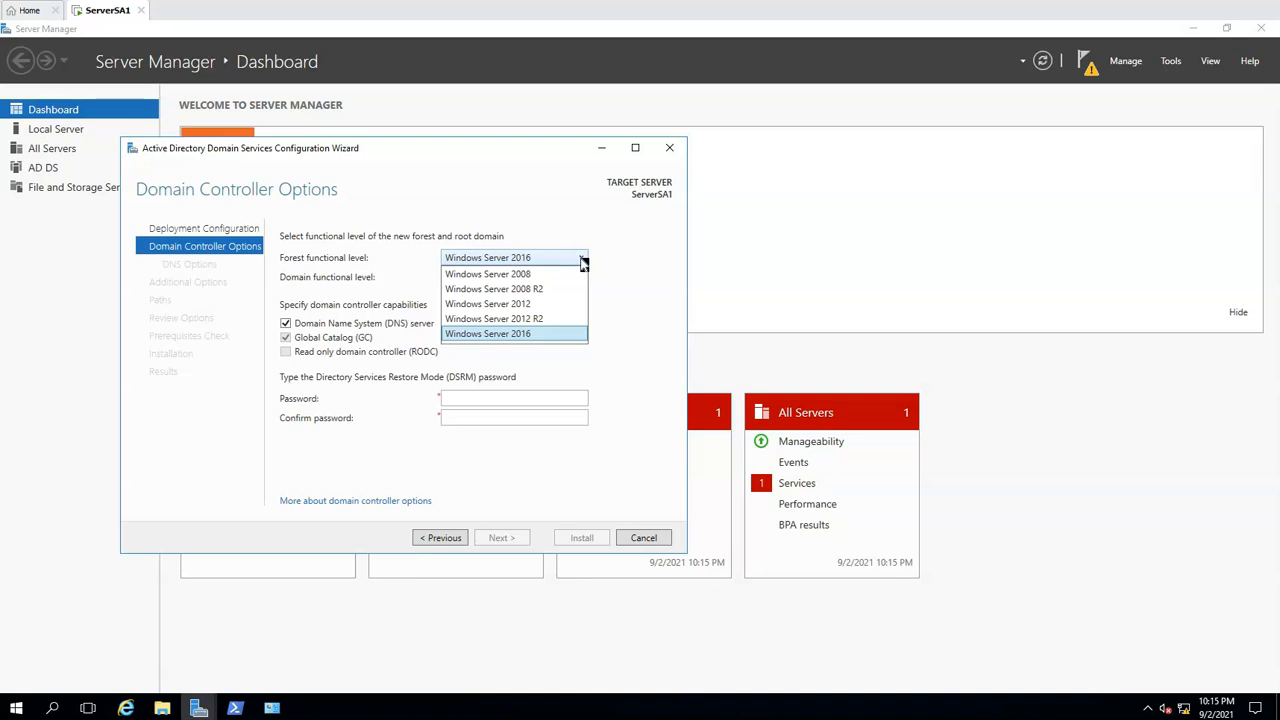
left_click(519, 226)
left_click(531, 318)
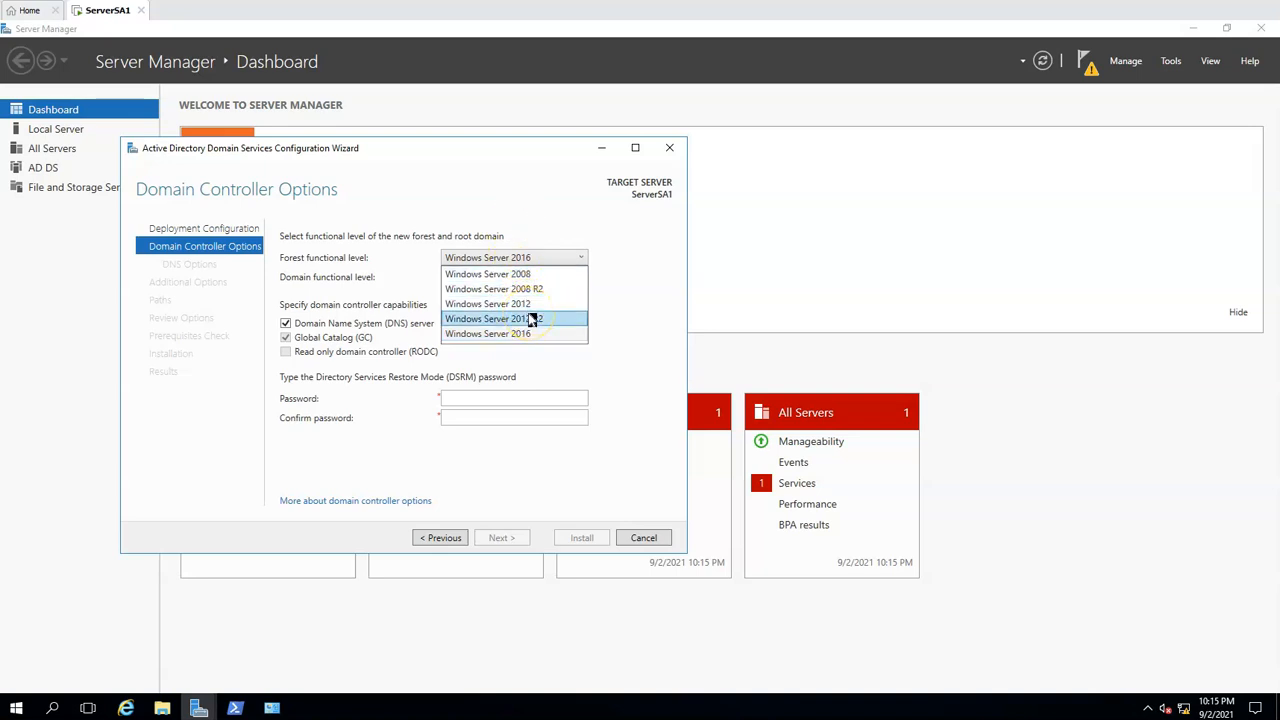
left_click(531, 334)
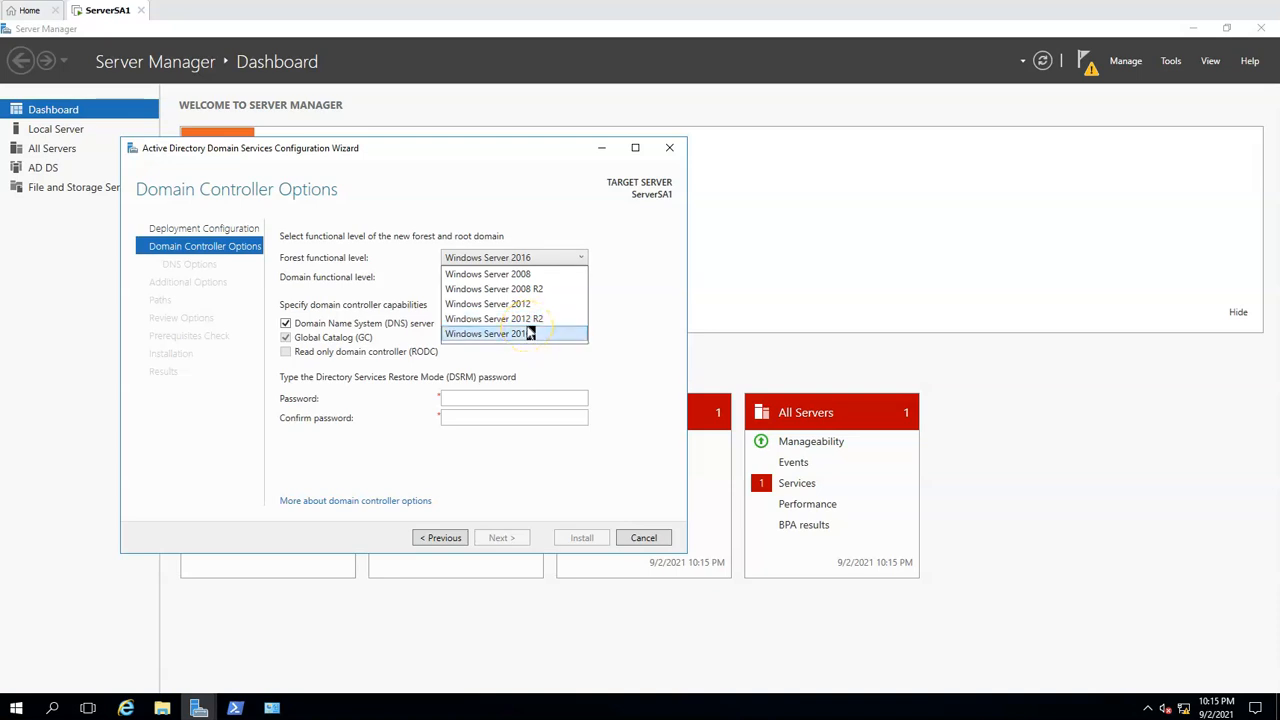
left_click(519, 215)
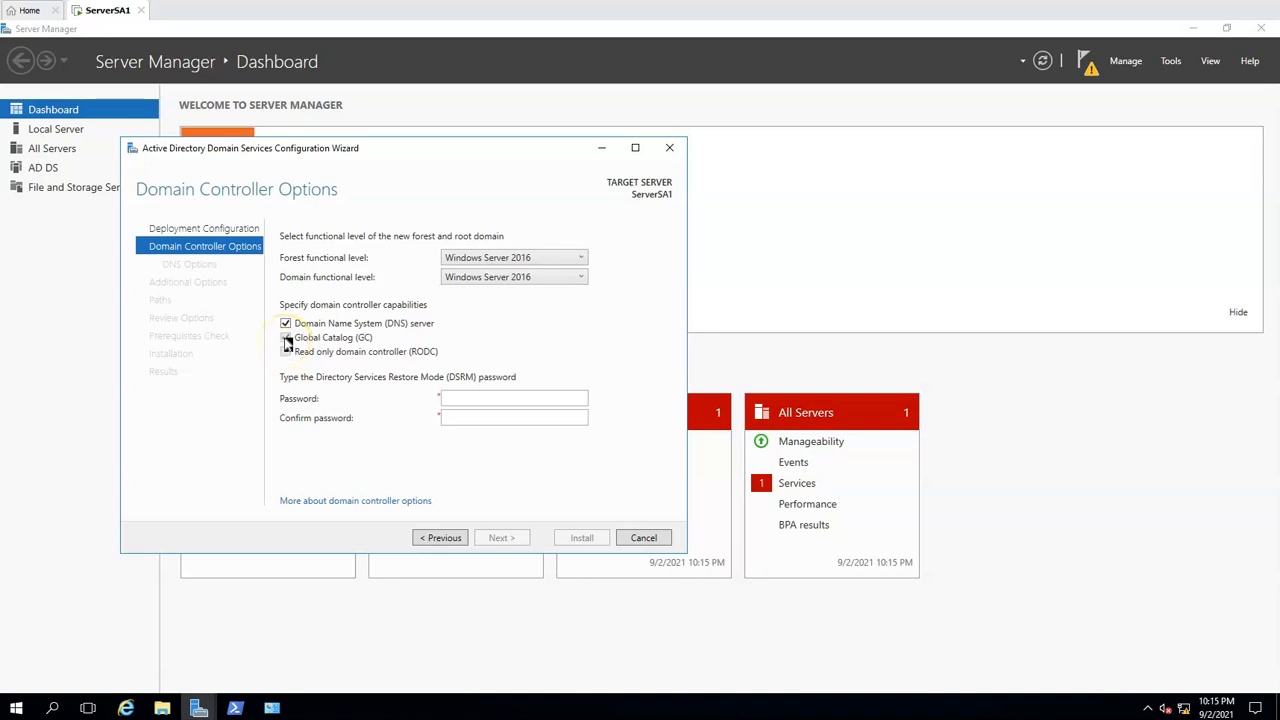
left_click(469, 398)
type("••••••••")
key("Tab")
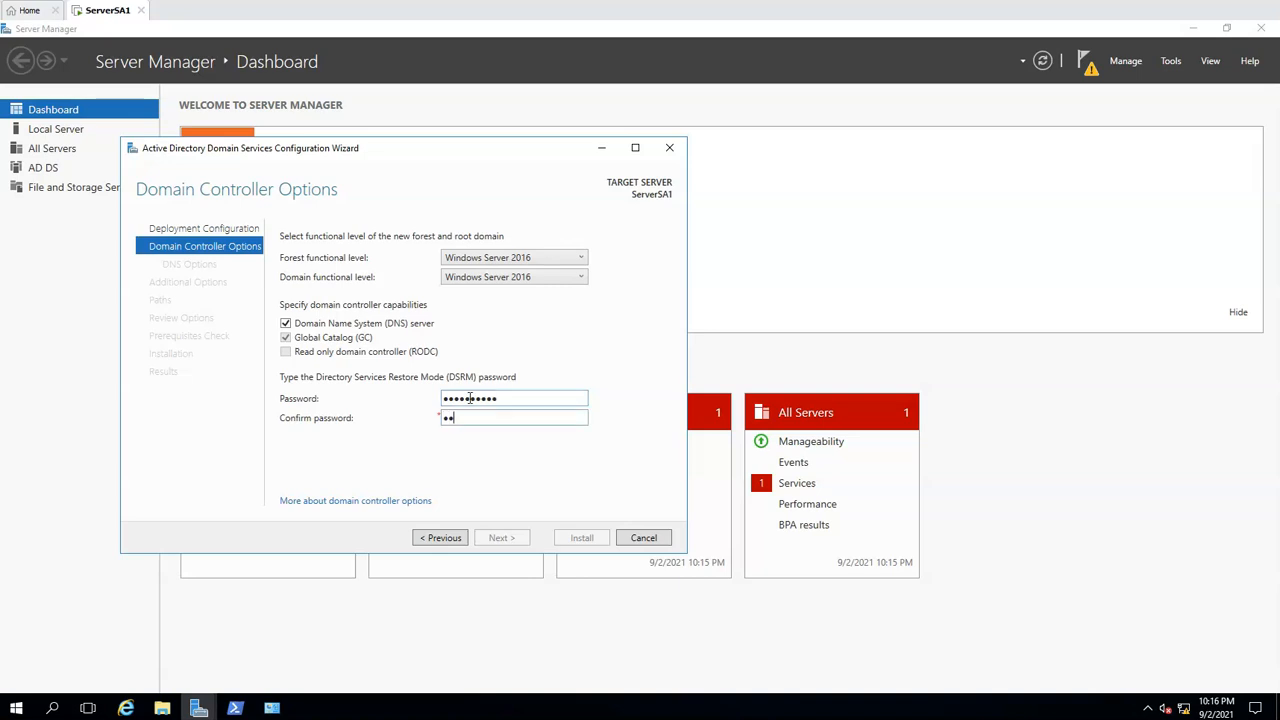
type("•••••••••••")
left_click(502, 538)
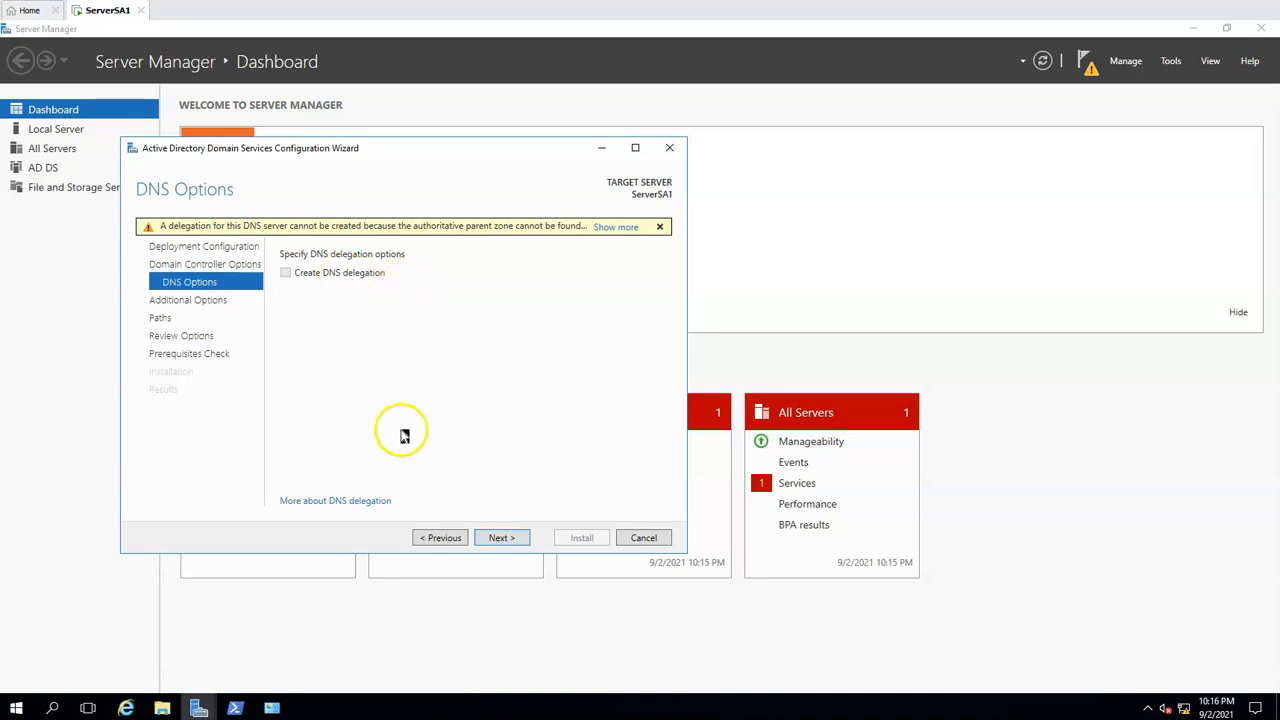
Accept the default DNS options, the NetBIOS domain name TESTDOMAIN and the default database, log and SYSVOL folders
left_click(505, 538)
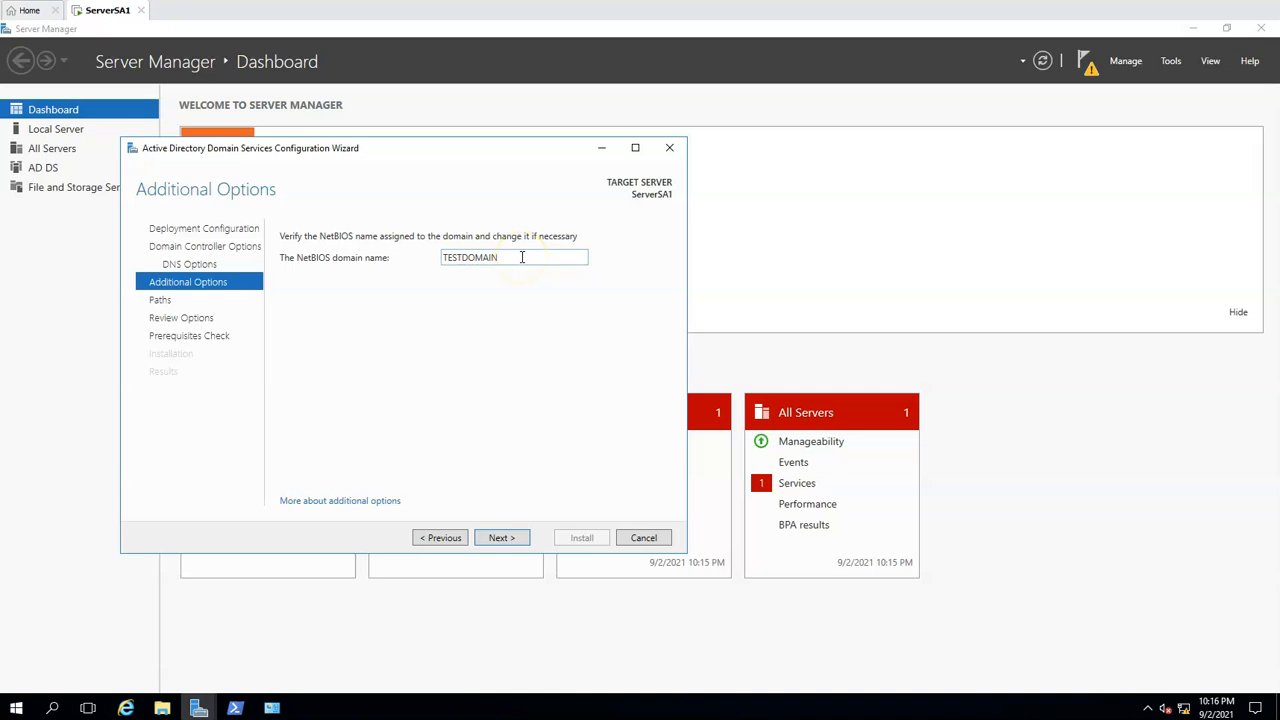
left_click(497, 538)
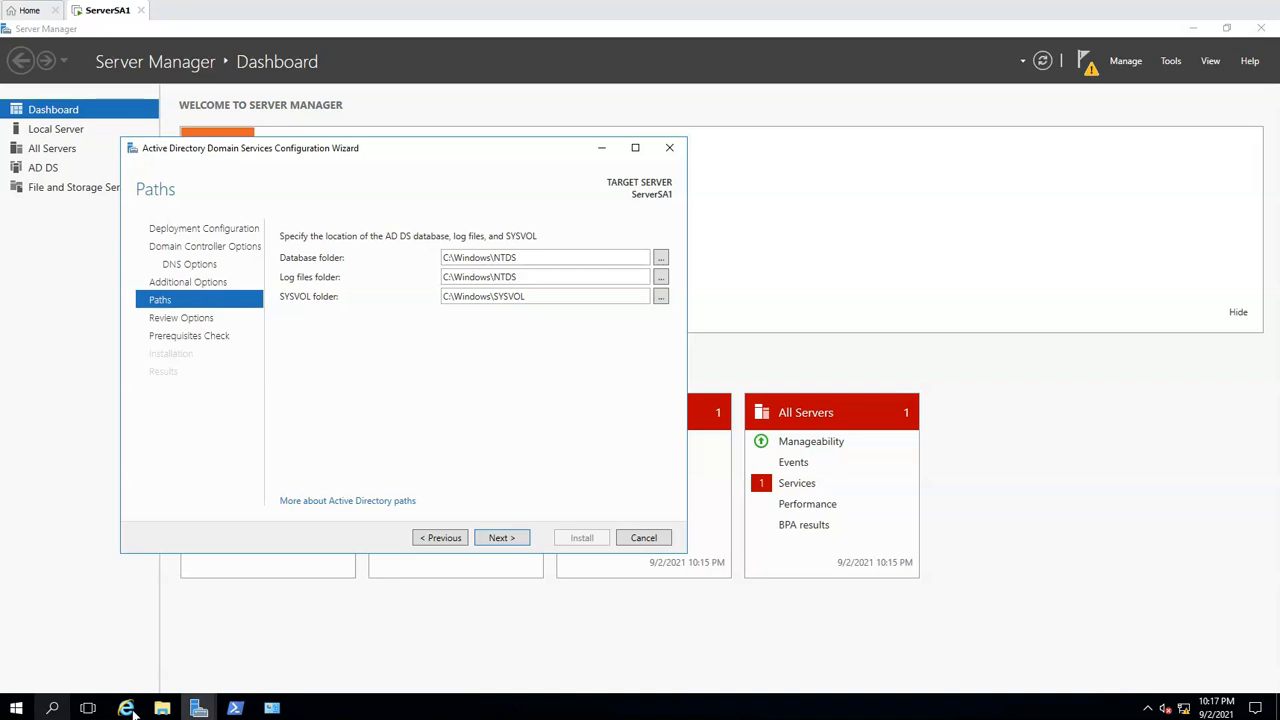
left_click(497, 543)
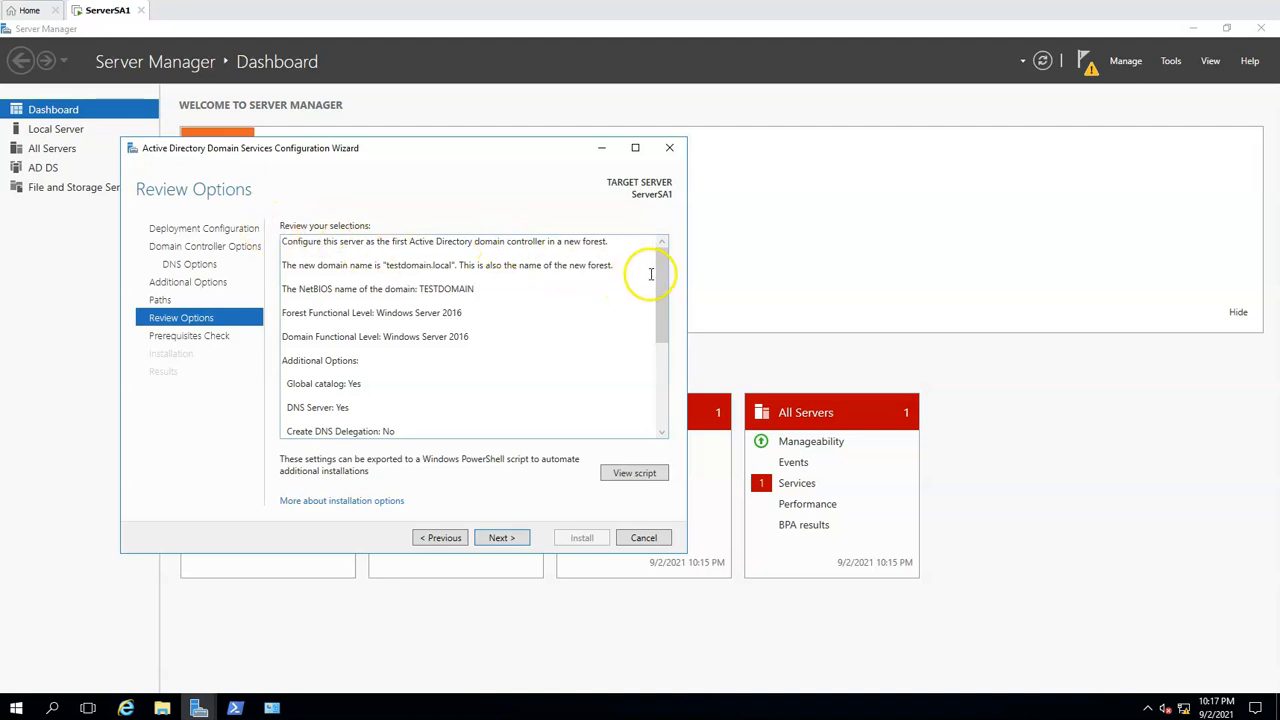
Review the selected configuration for the new forest, including functional levels, DNS and global catalog options, and folder paths
mouse_move(664, 258)
left_mouse_down()
mouse_move(663, 290)
mouse_move(666, 269)
left_mouse_up()
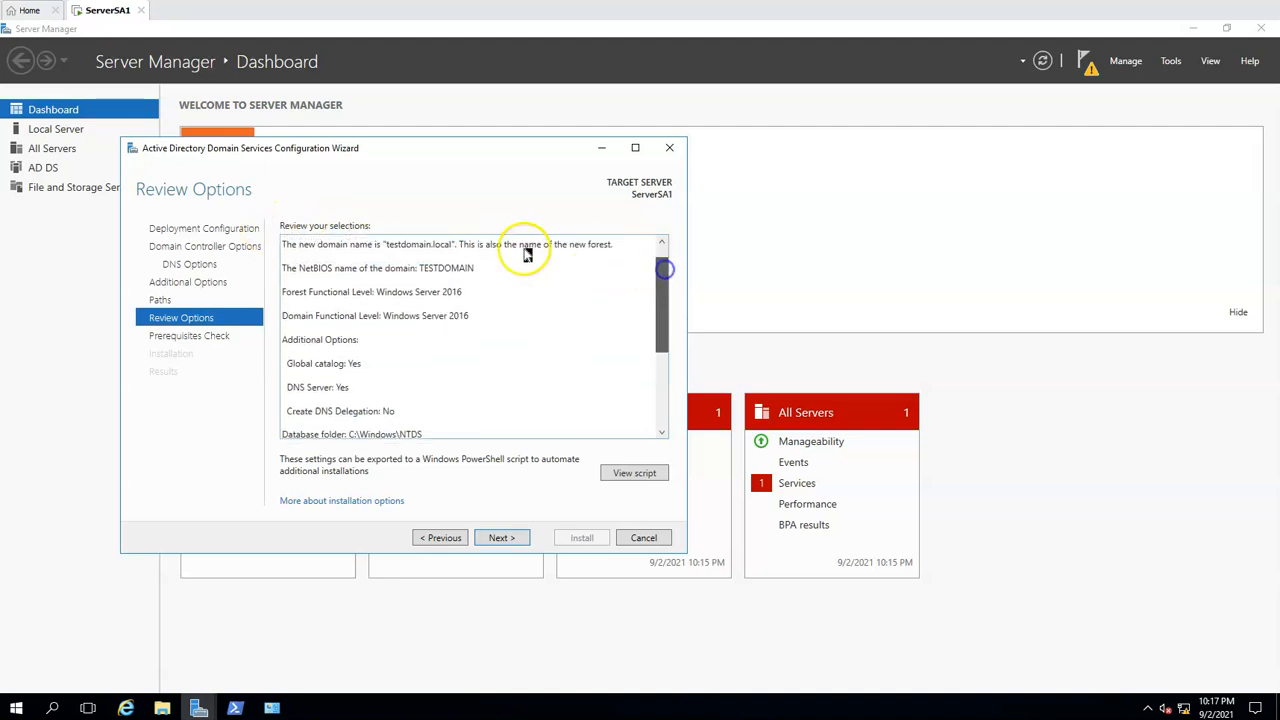
left_click(386, 258)
key("ctrl+a")
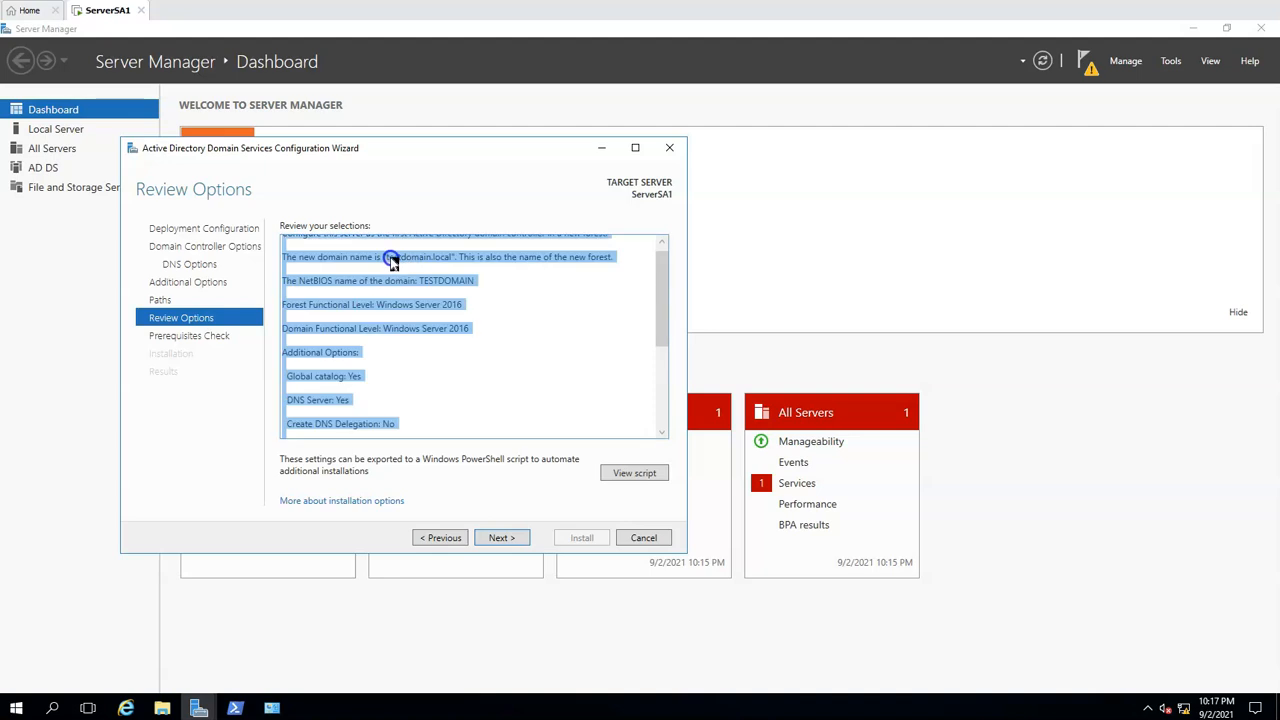
left_click_drag(385, 259, 436, 331)
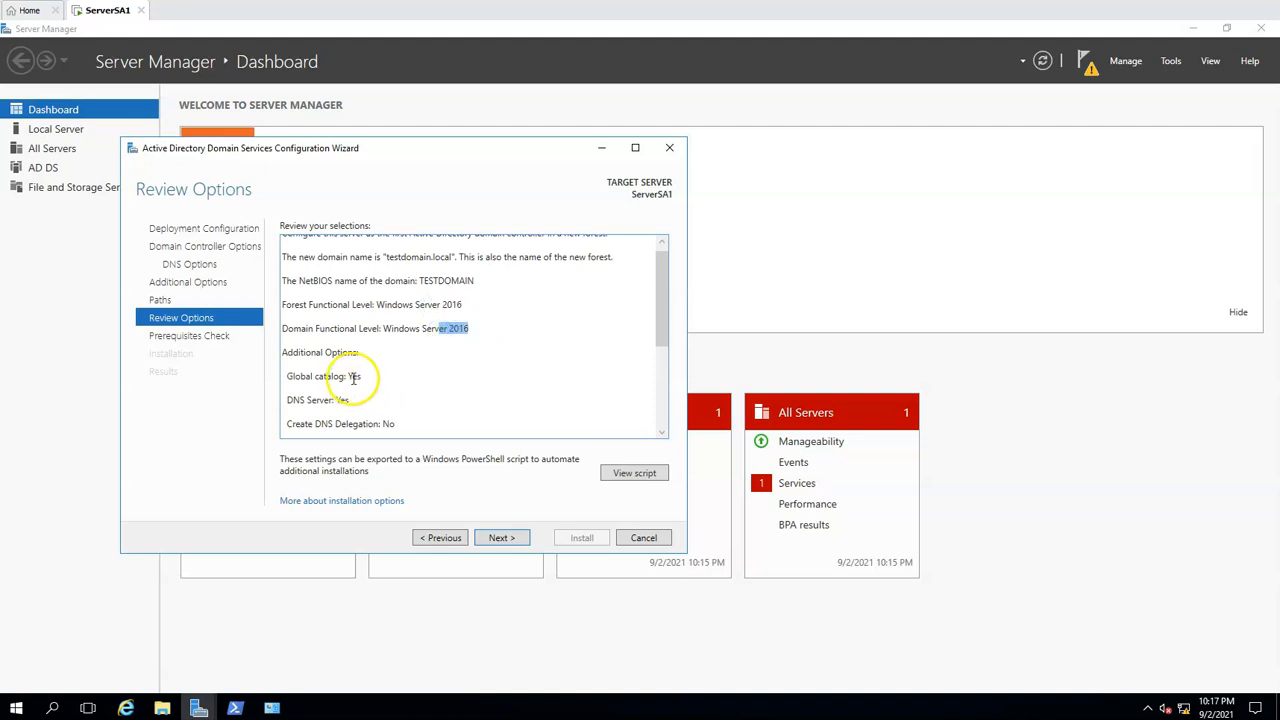
scroll(352, 378, "down", 1)
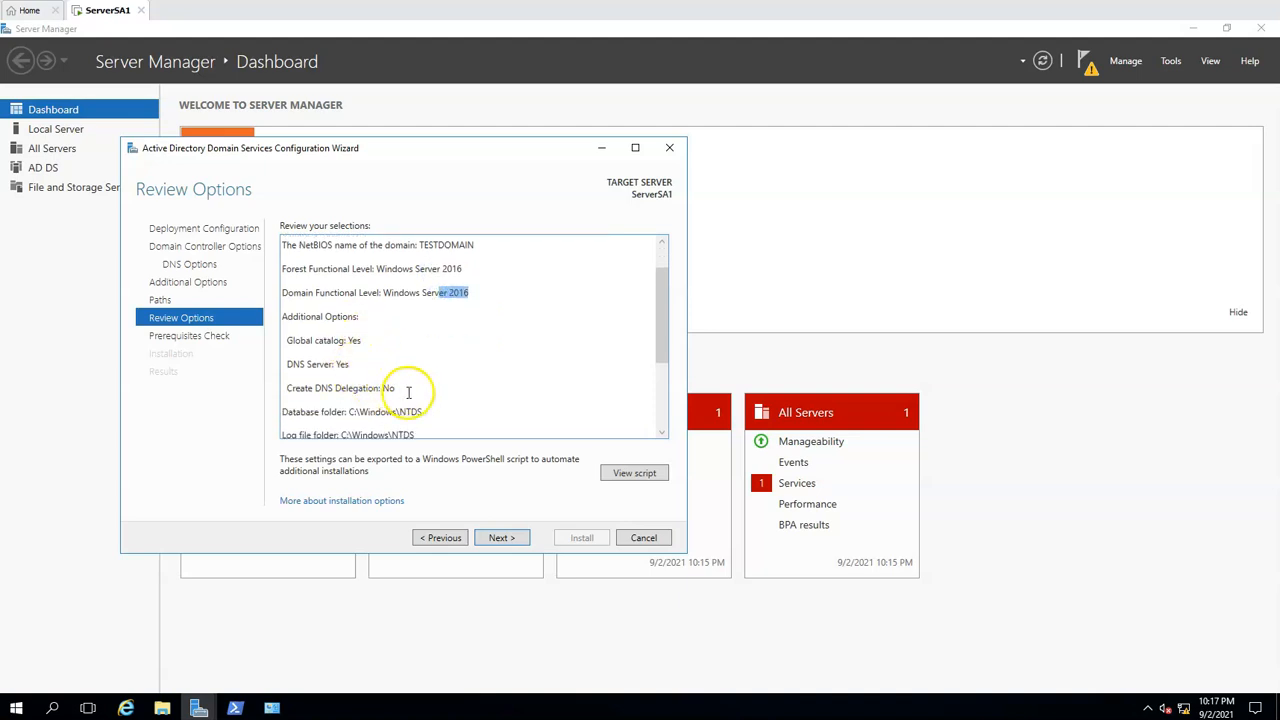
scroll(409, 390, "down", 1)
left_click_drag(447, 388, 288, 340)
scroll(534, 383, "down", 2)
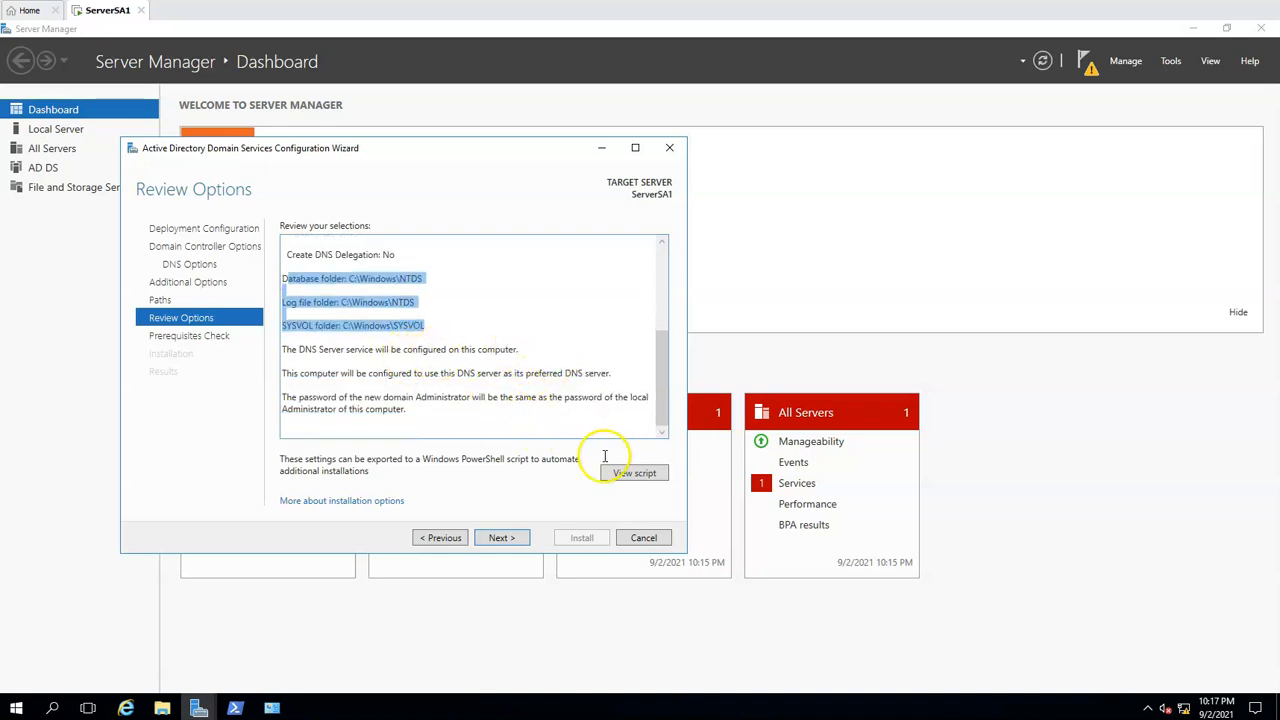
View the PowerShell deployment script for these settings, highlight its commands from Import-Module to -Force:$true, and minimize it
left_click(636, 474)
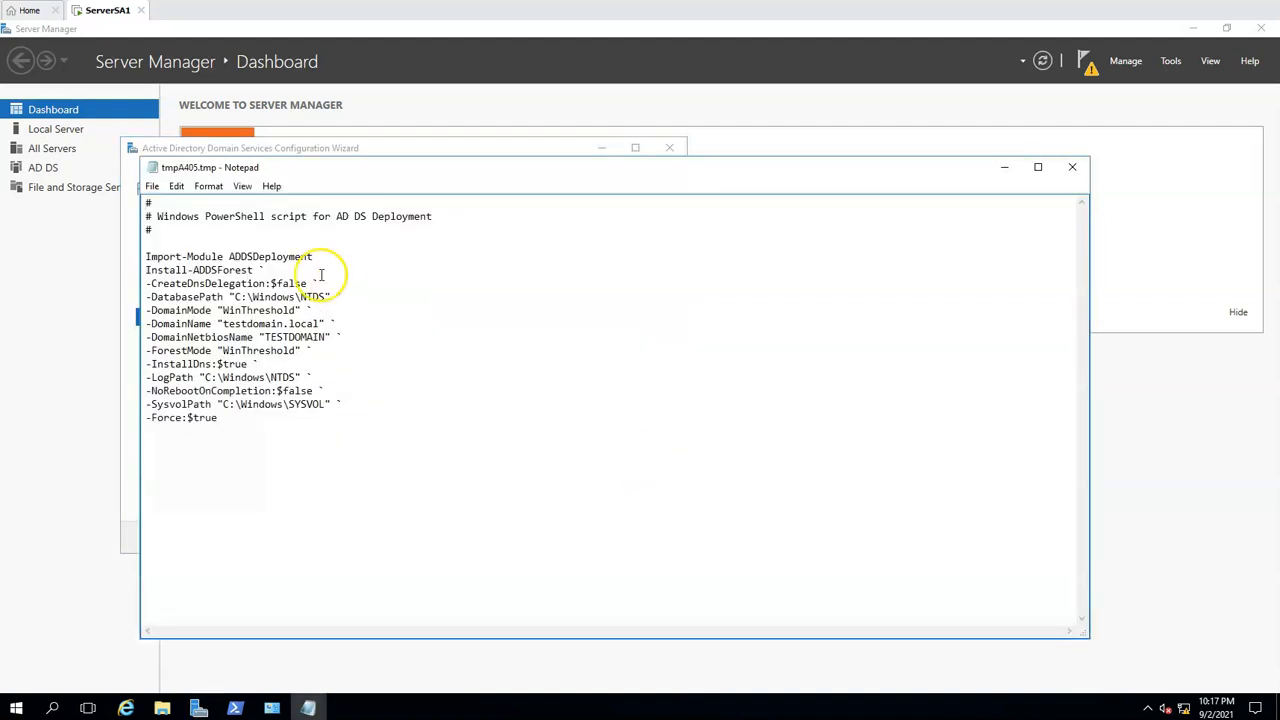
left_click_drag(262, 450, 123, 239)
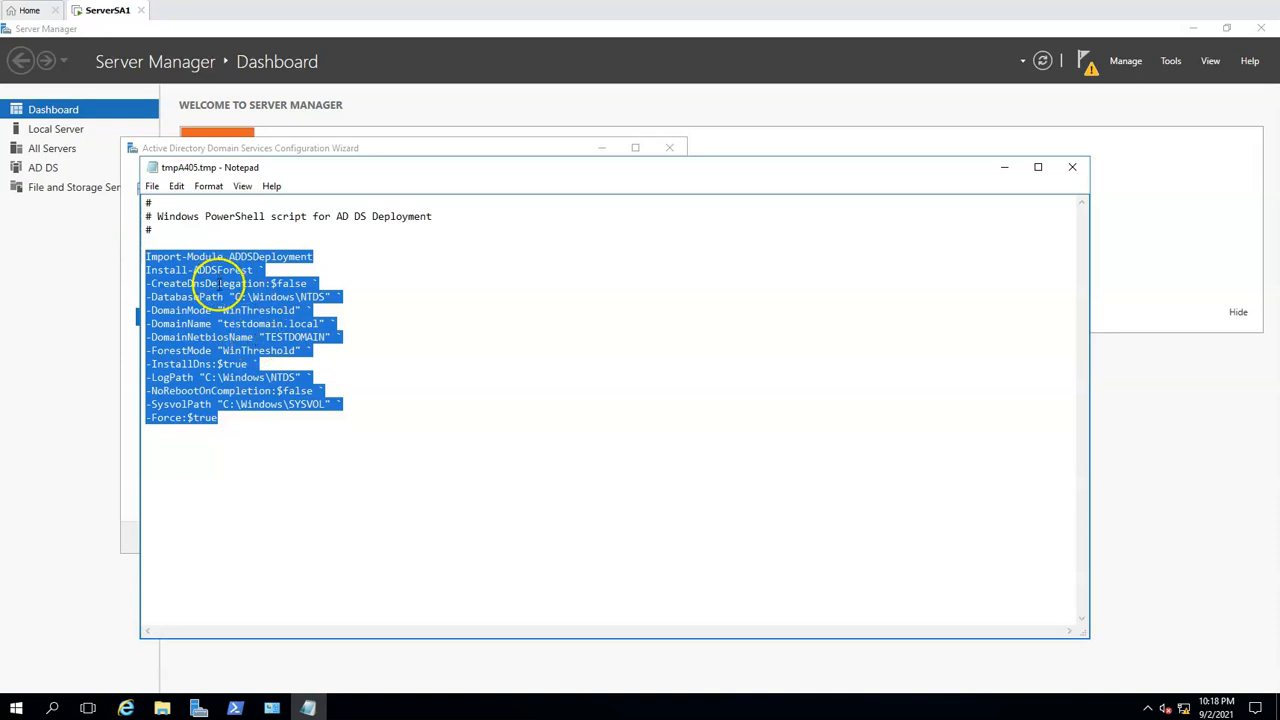
left_click(1004, 167)
Run the prerequisites check, read its results, install the domain controller configuration, and dismiss the sign-out notice
left_click(503, 538)
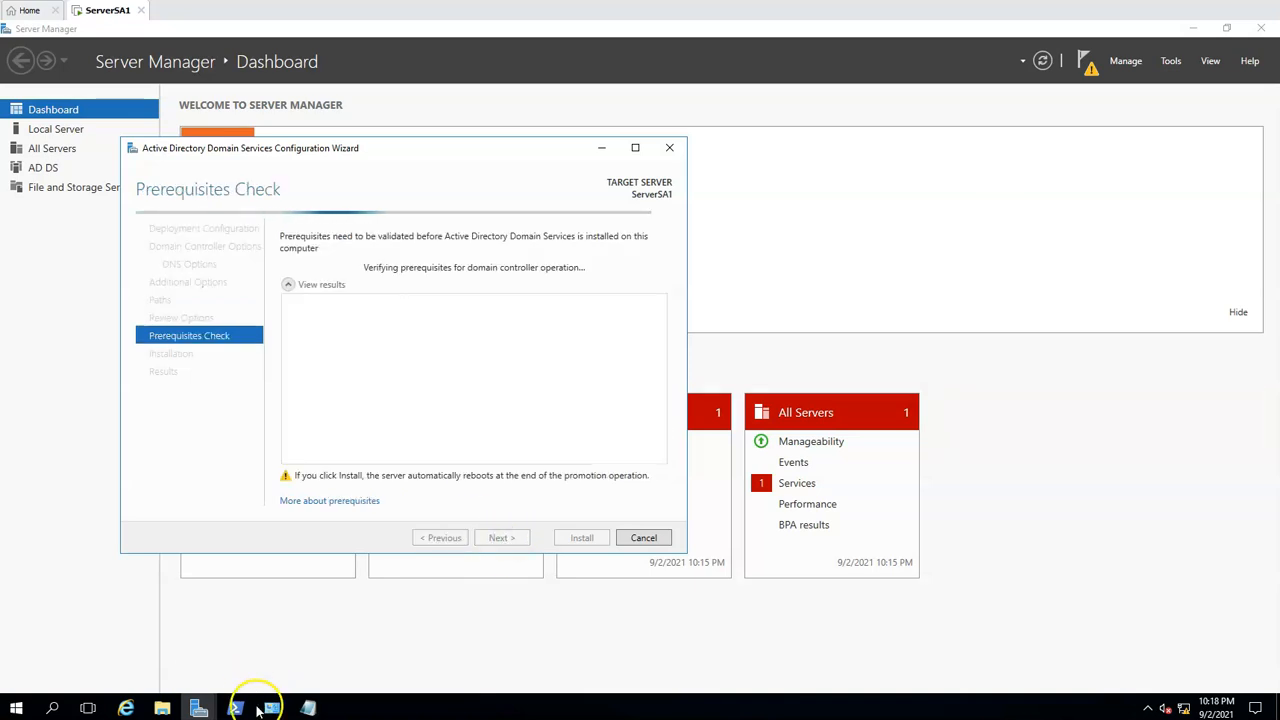
mouse_move(309, 708)
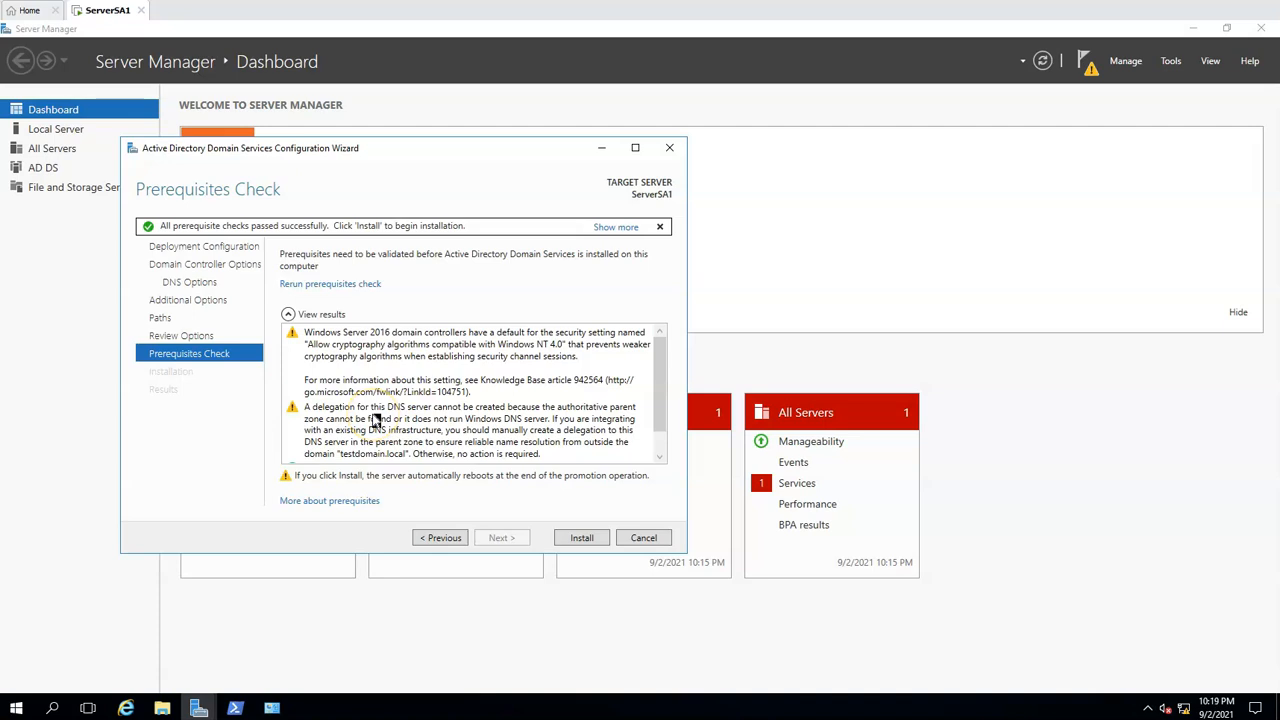
scroll(366, 391, "down", 1)
left_click(150, 228)
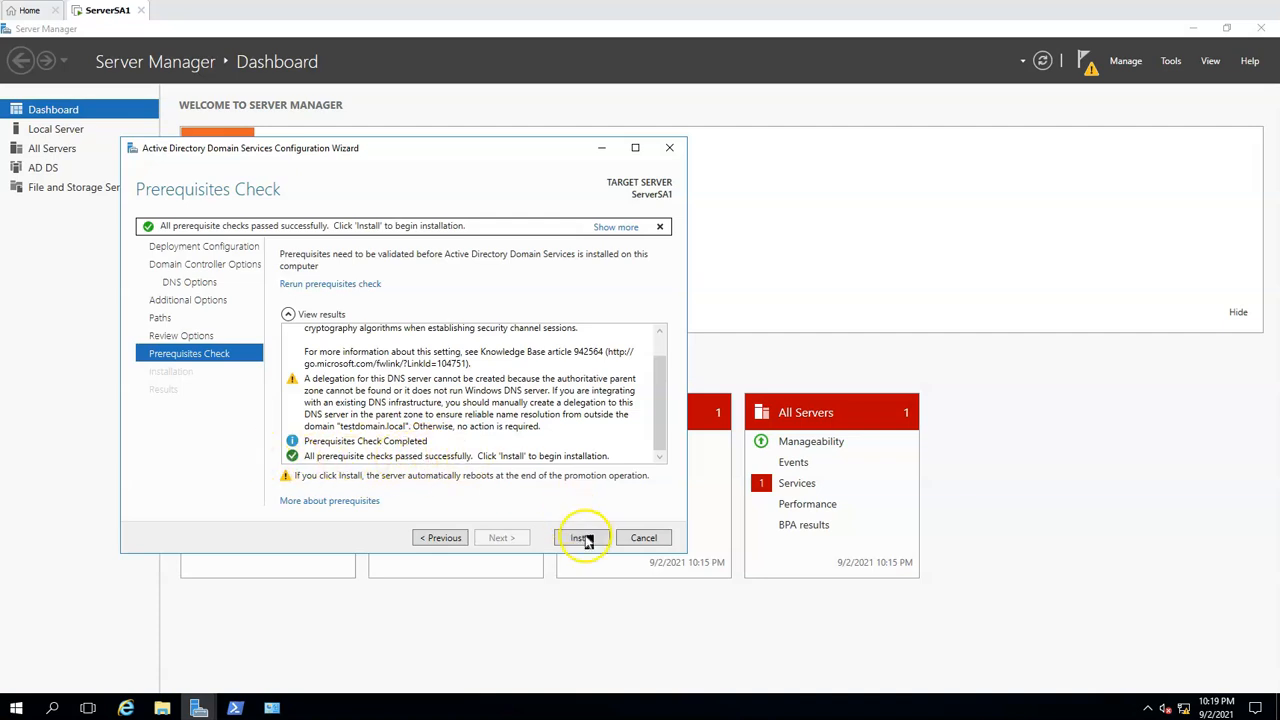
left_click(583, 538)
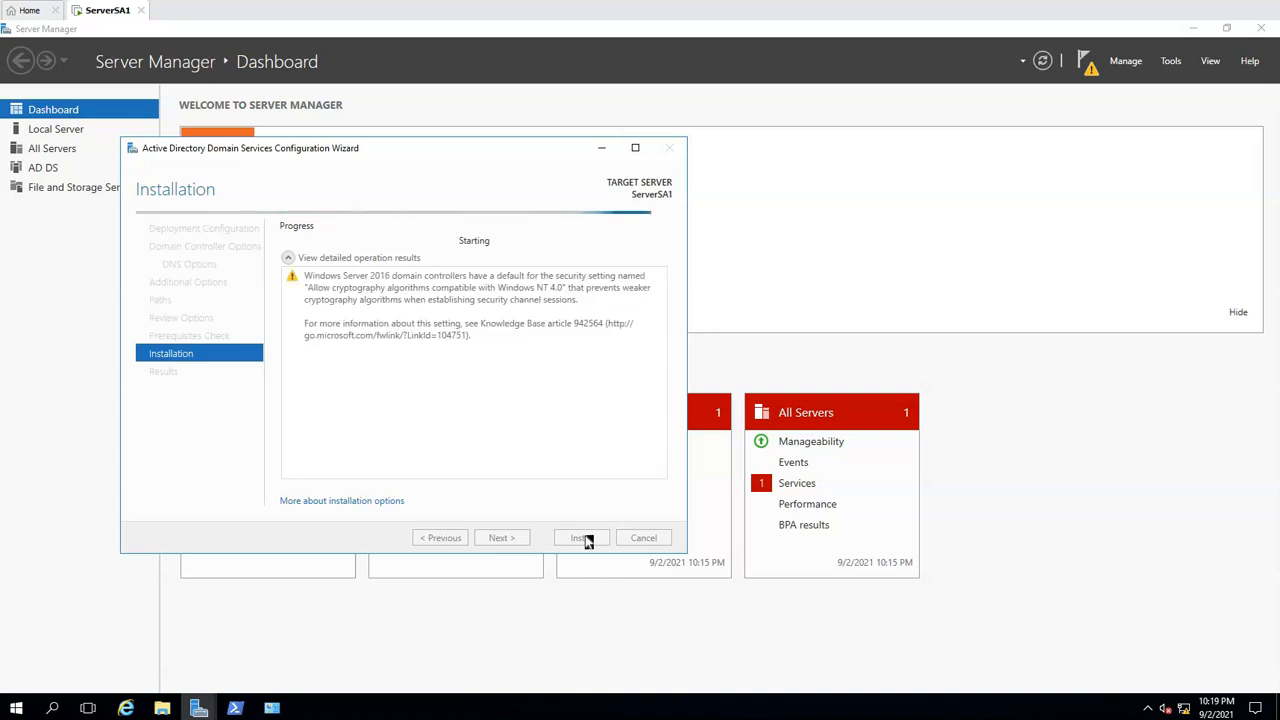
left_click(580, 542)
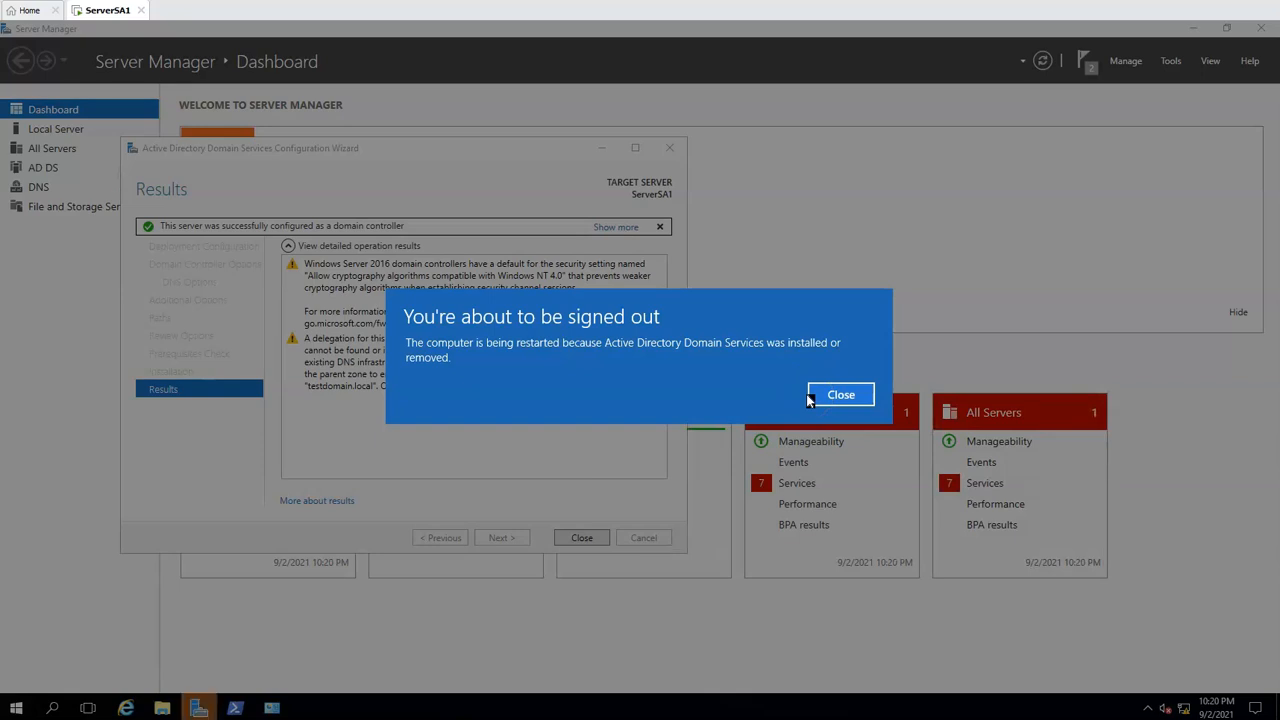
left_click(812, 396)
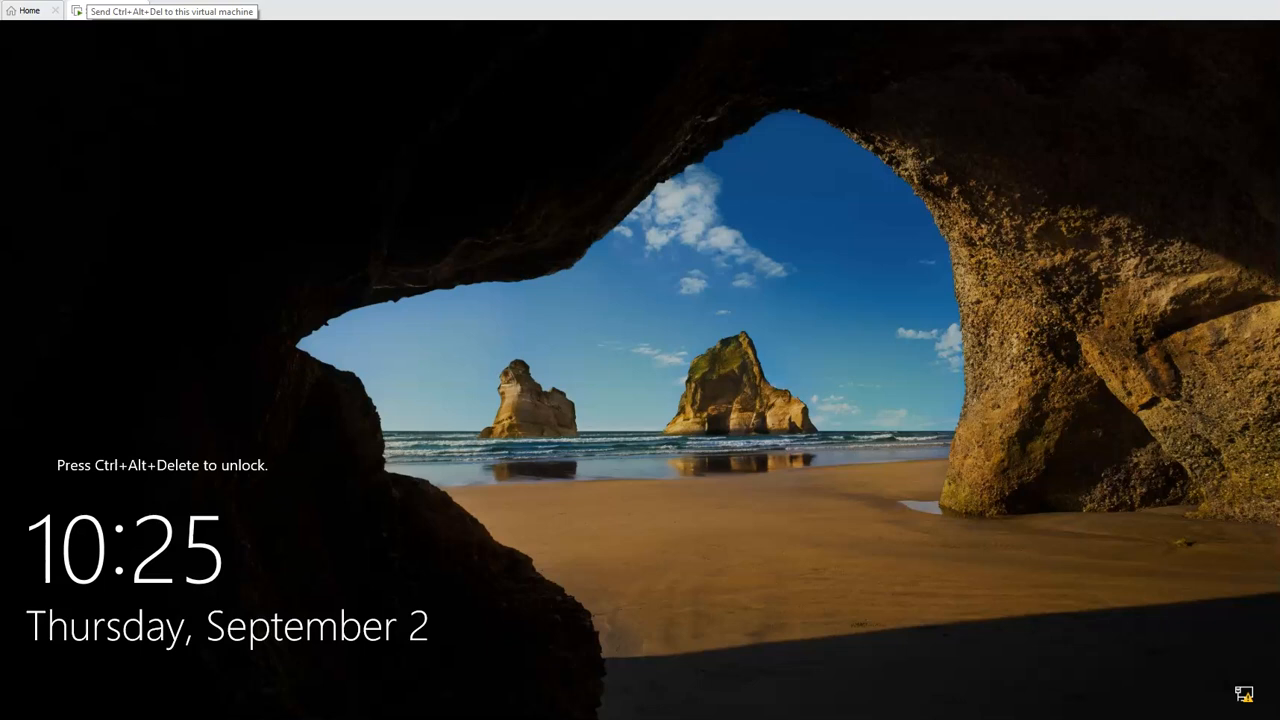
Unlock the ServerSA1 virtual machine and sign in as TESTDOMAIN\Administrator with the account password
left_click(77, 11)
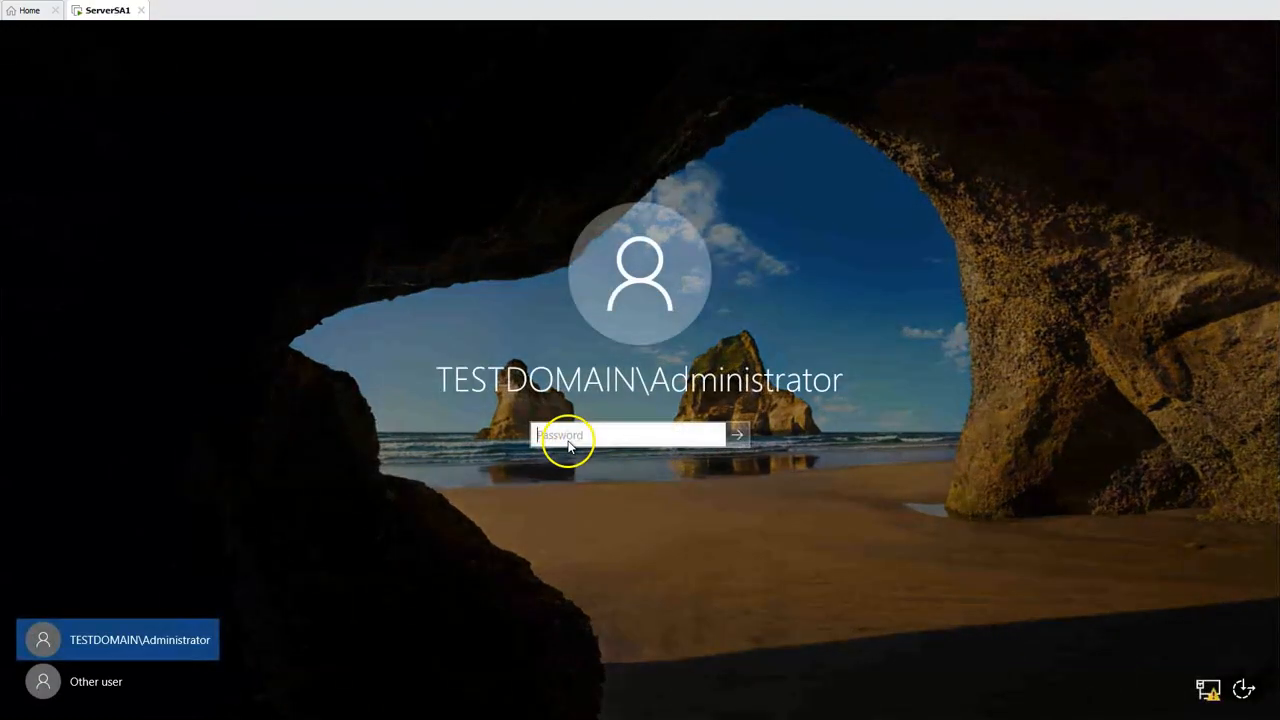
left_click(550, 435)
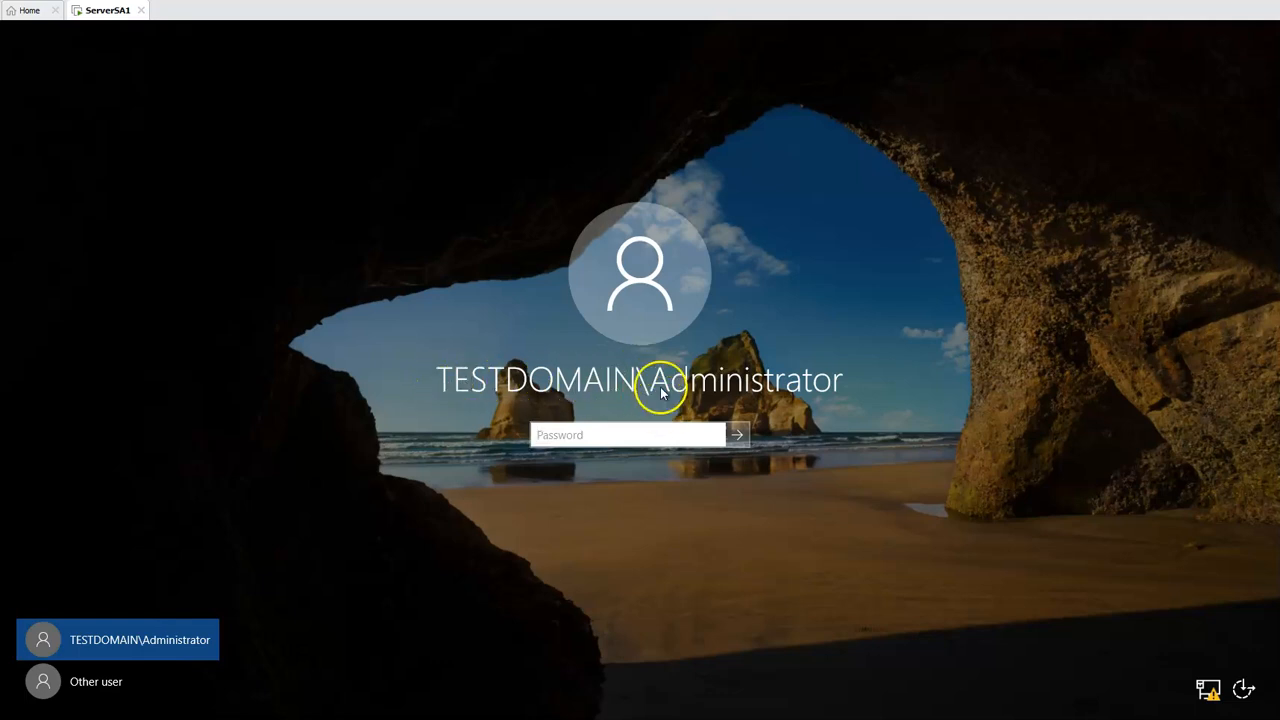
left_click(570, 433)
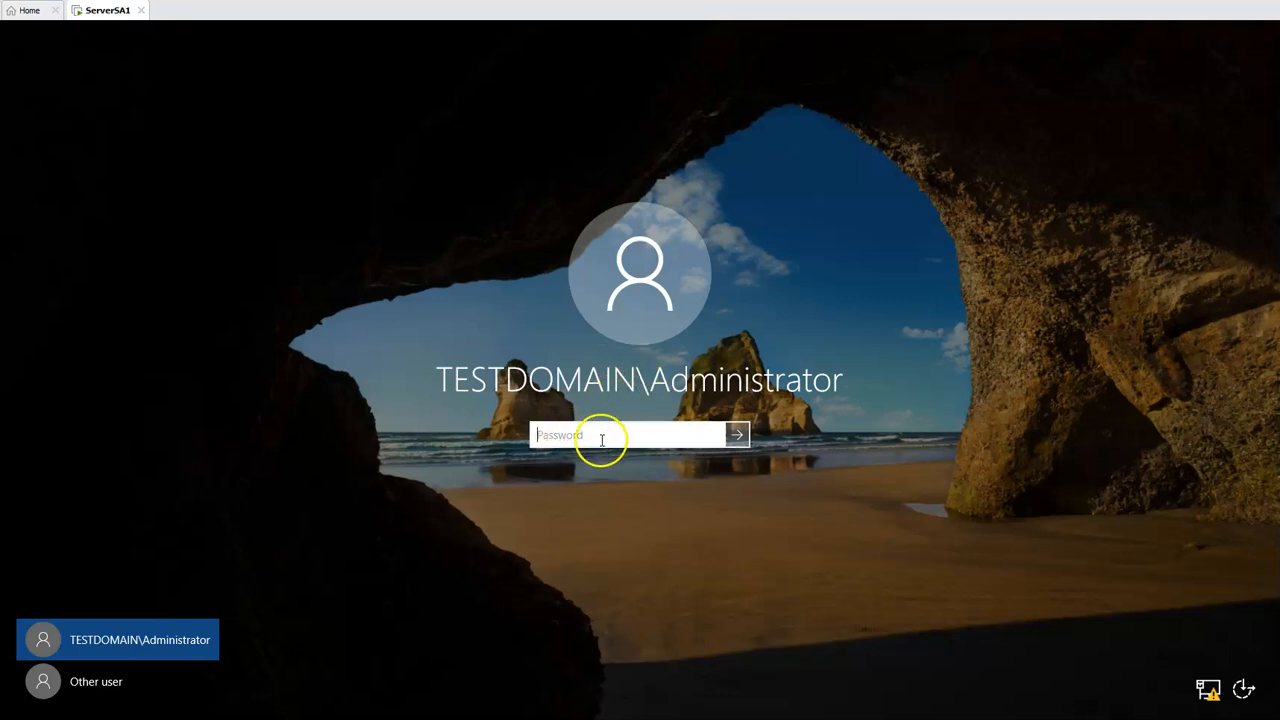
left_click(563, 437)
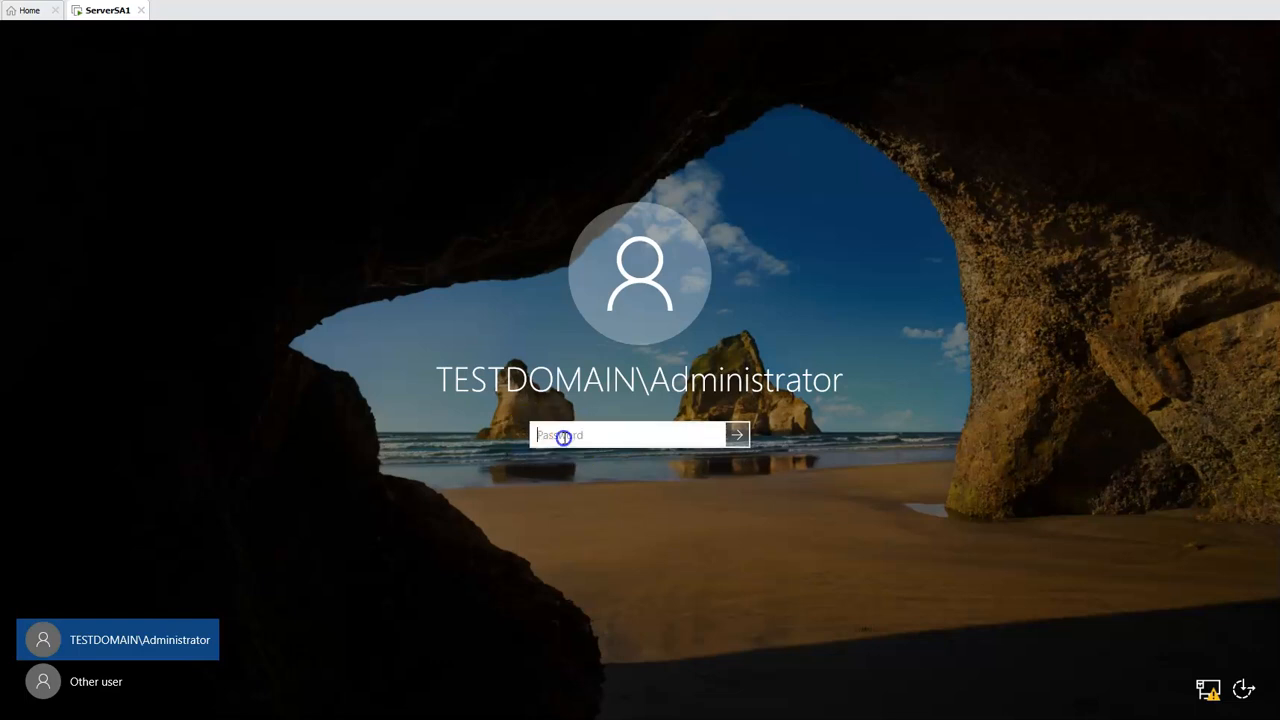
type("P")
key("Return")
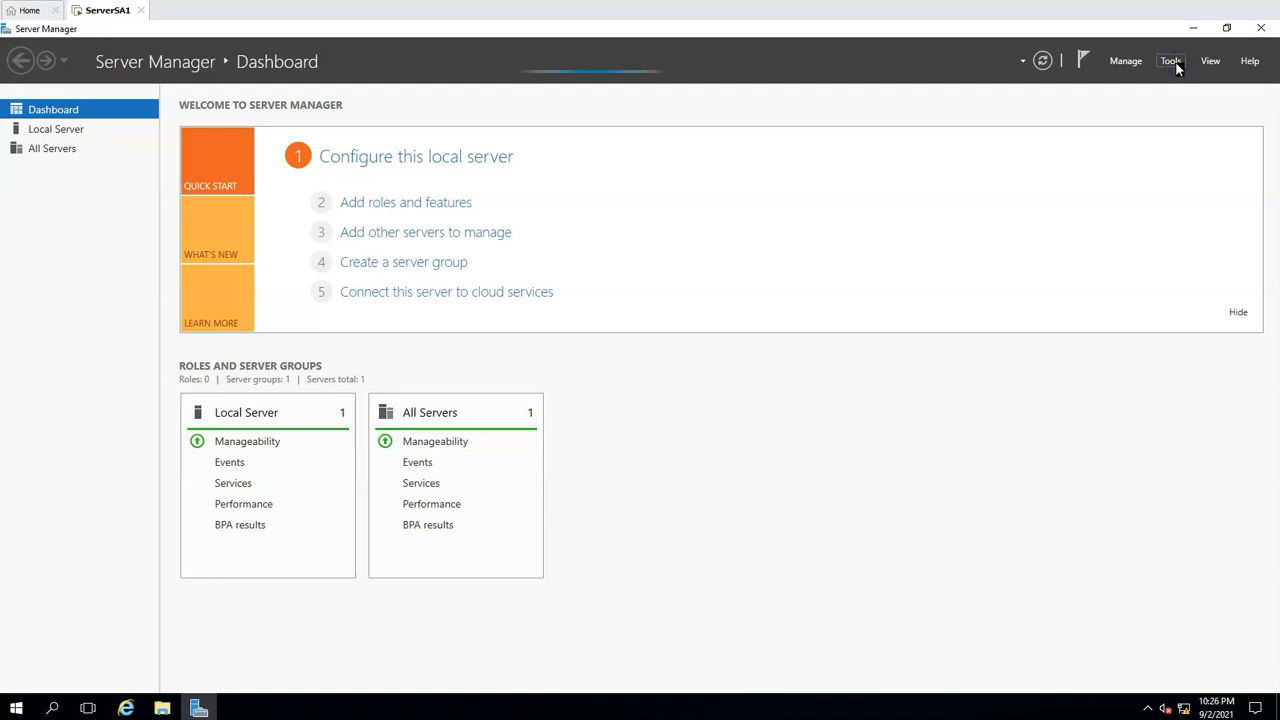
Check the AD DS and DNS role pages for SERVERSA1, and find the DNS console among the server administration tools
left_click(1172, 62)
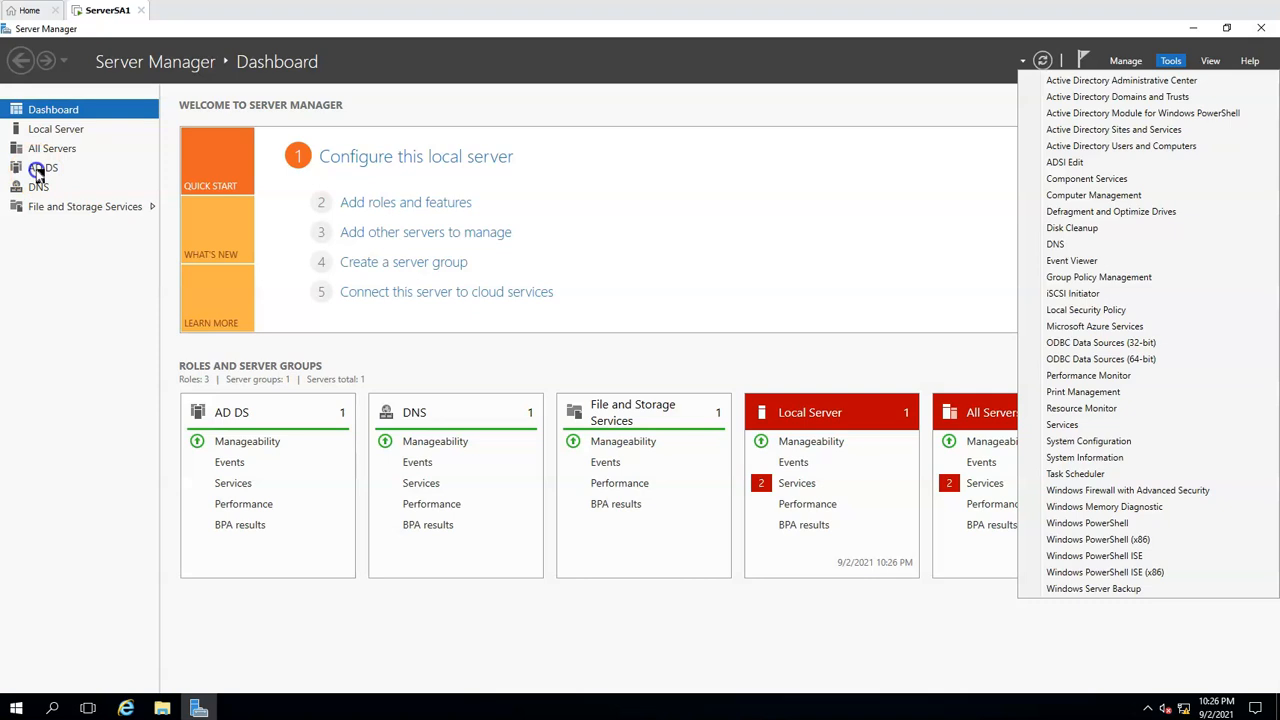
left_click(38, 170)
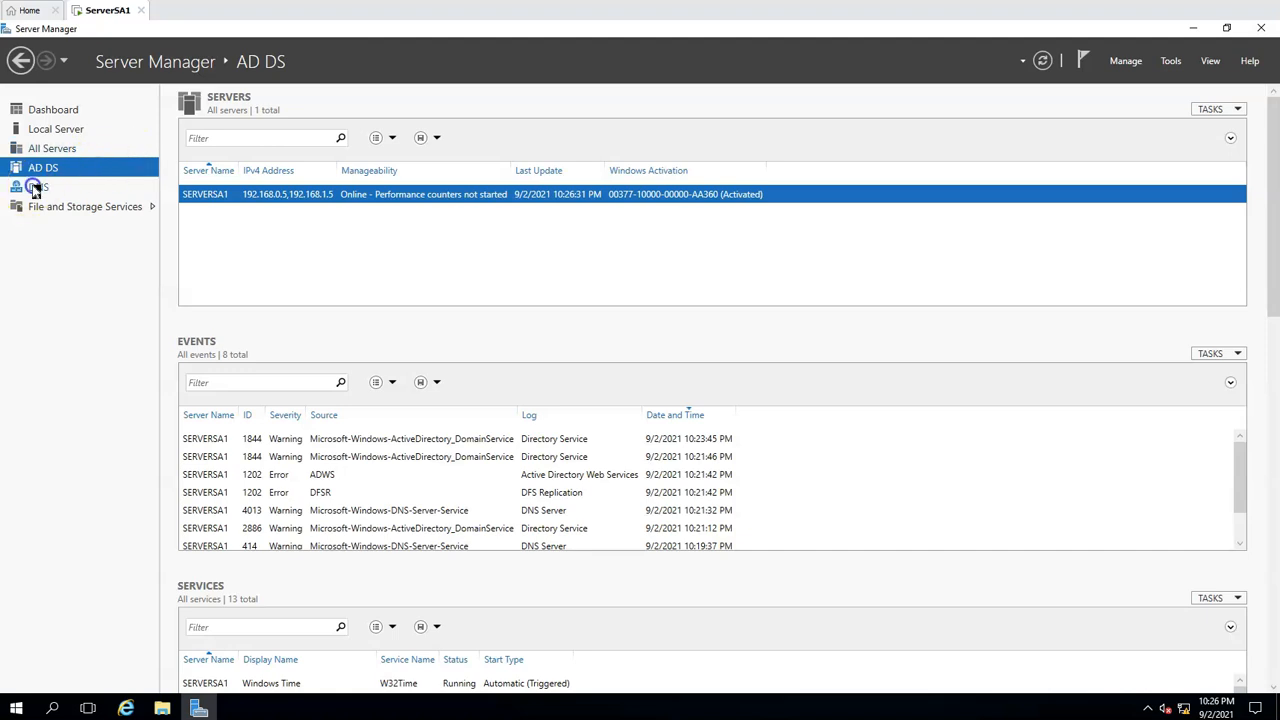
left_click(37, 189)
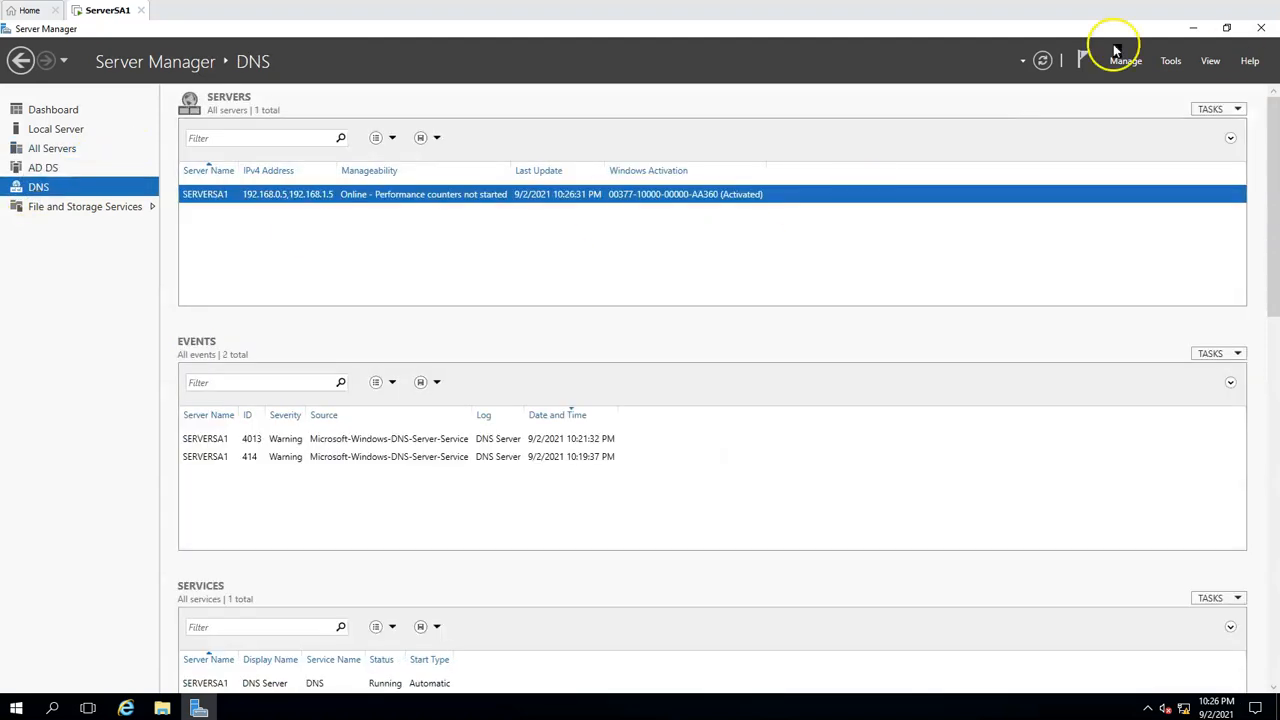
left_click(1170, 61)
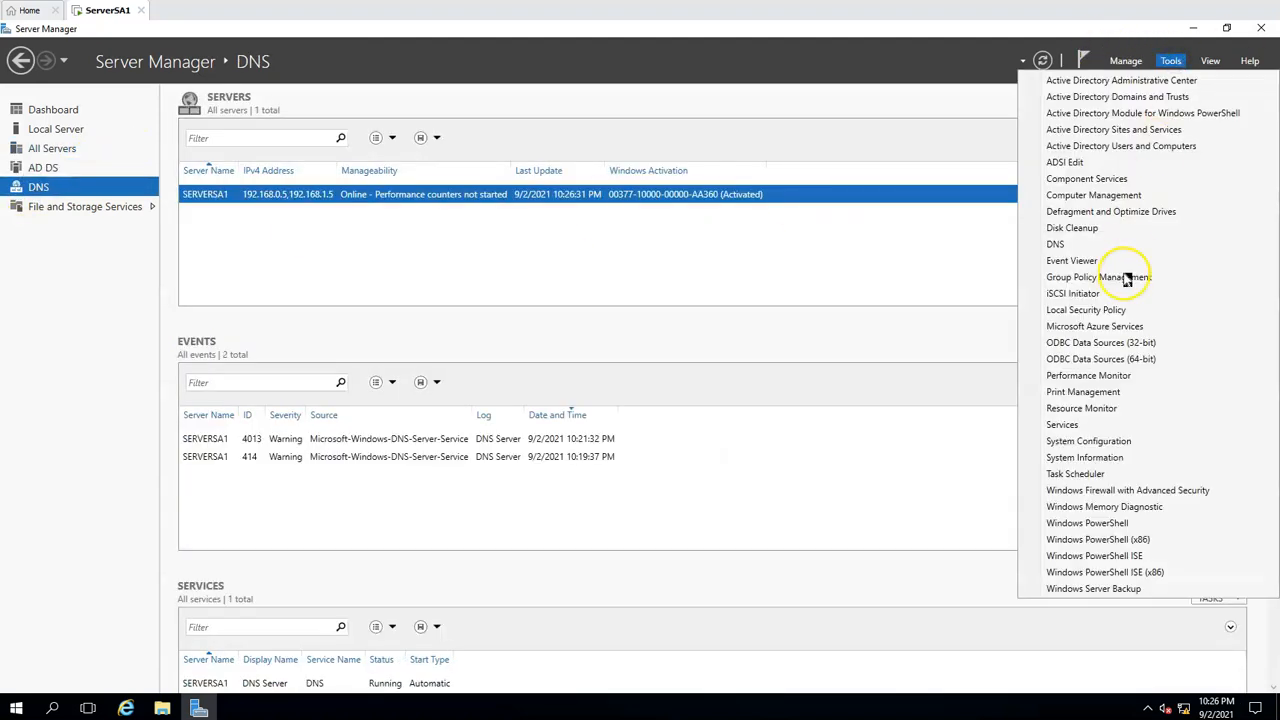
left_click(1057, 246)
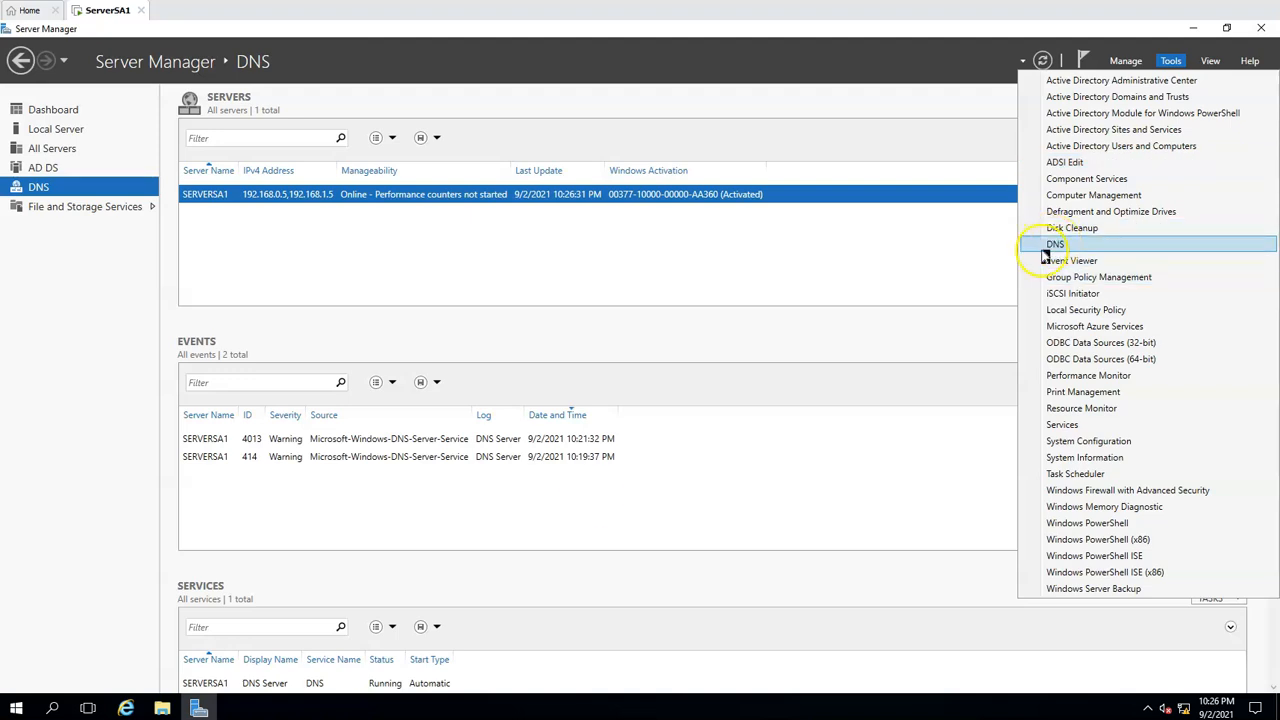